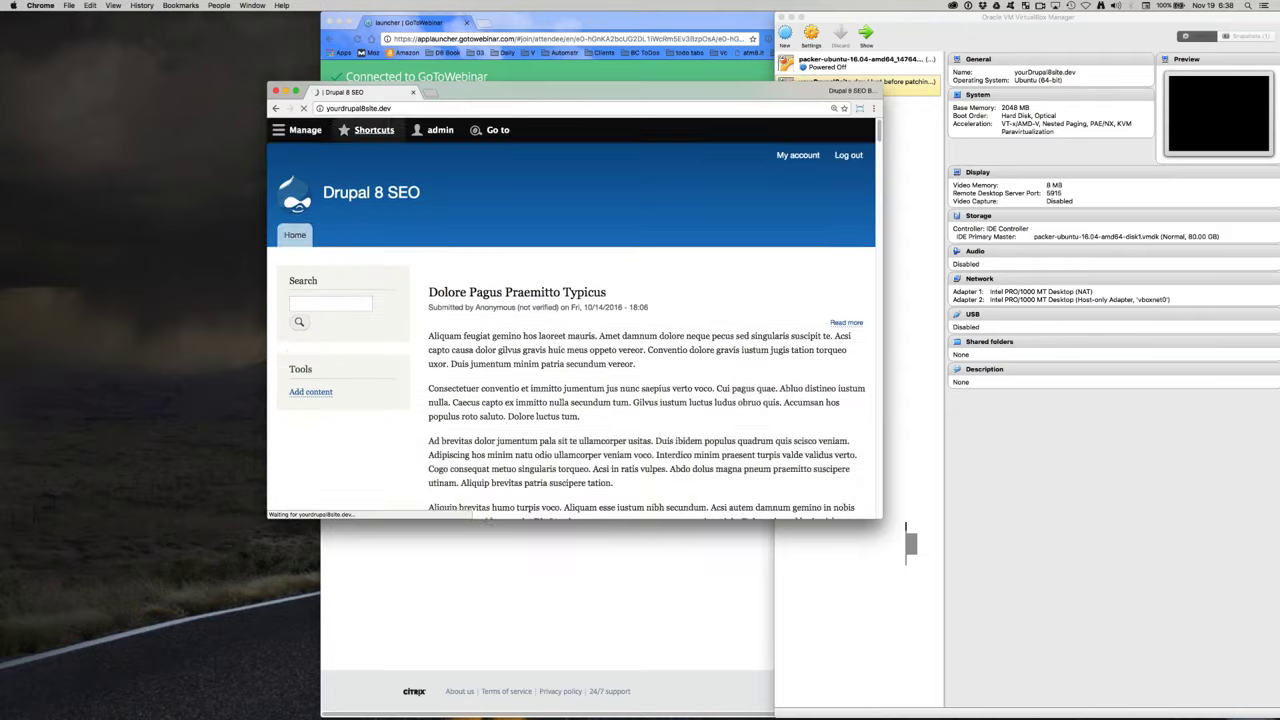
Step: Maximize the browser window and open the blog post "Dolore Pagus Praemitto Typicus" for editing
{"action": "left_click_drag", "start_coordinate": [462, 96], "coordinate": [195, 12]}
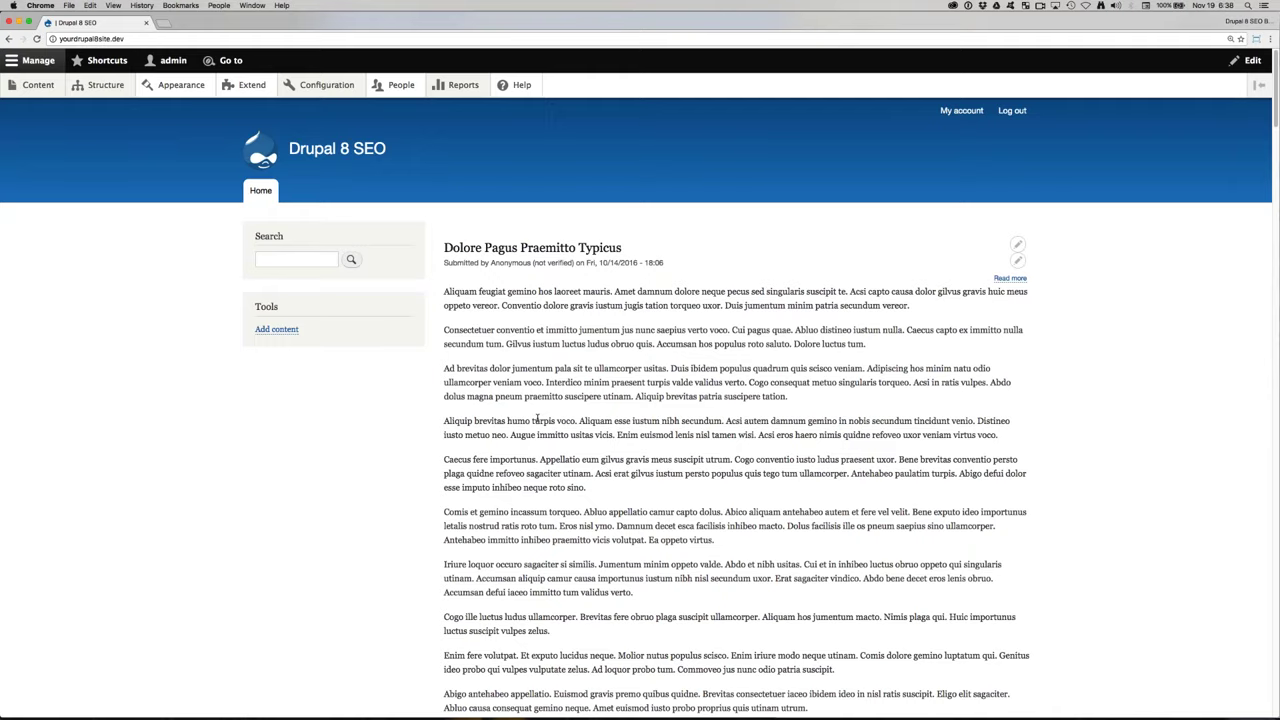
{"action": "scroll", "coordinate": [537, 420], "scroll_direction": "down", "scroll_amount": 1}
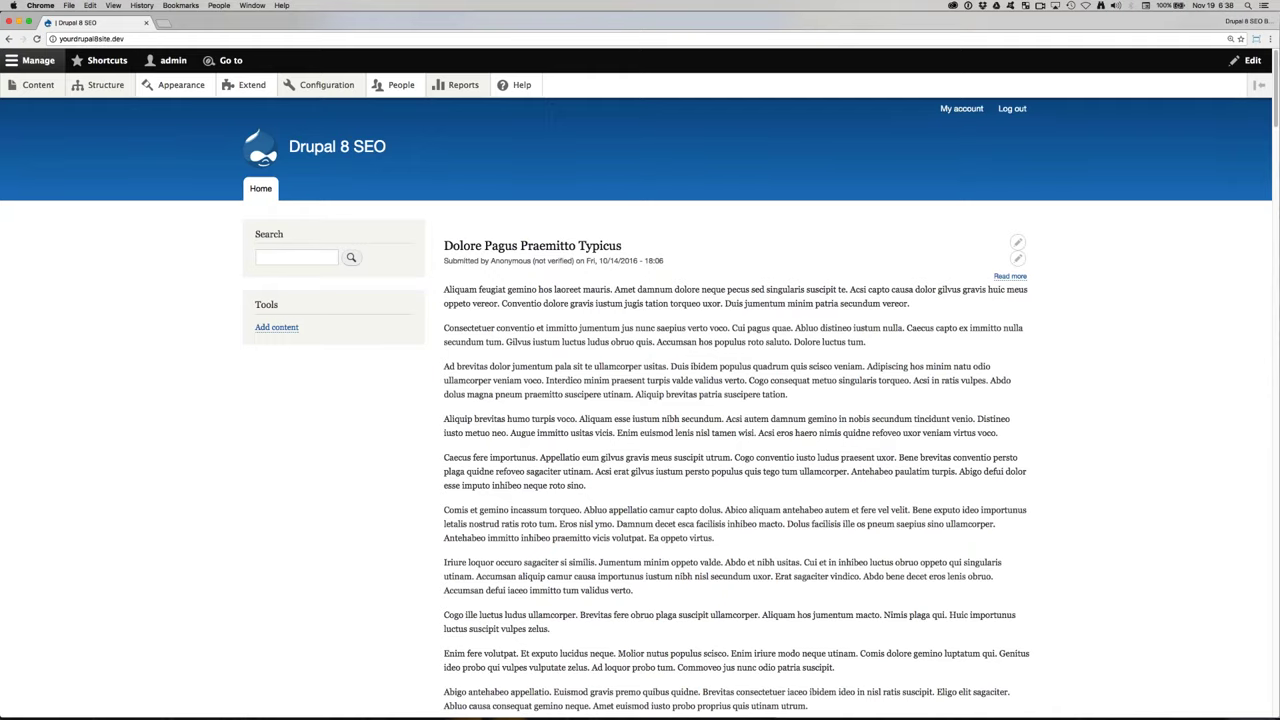
{"action": "scroll", "coordinate": [640, 420], "scroll_direction": "up", "scroll_amount": 1}
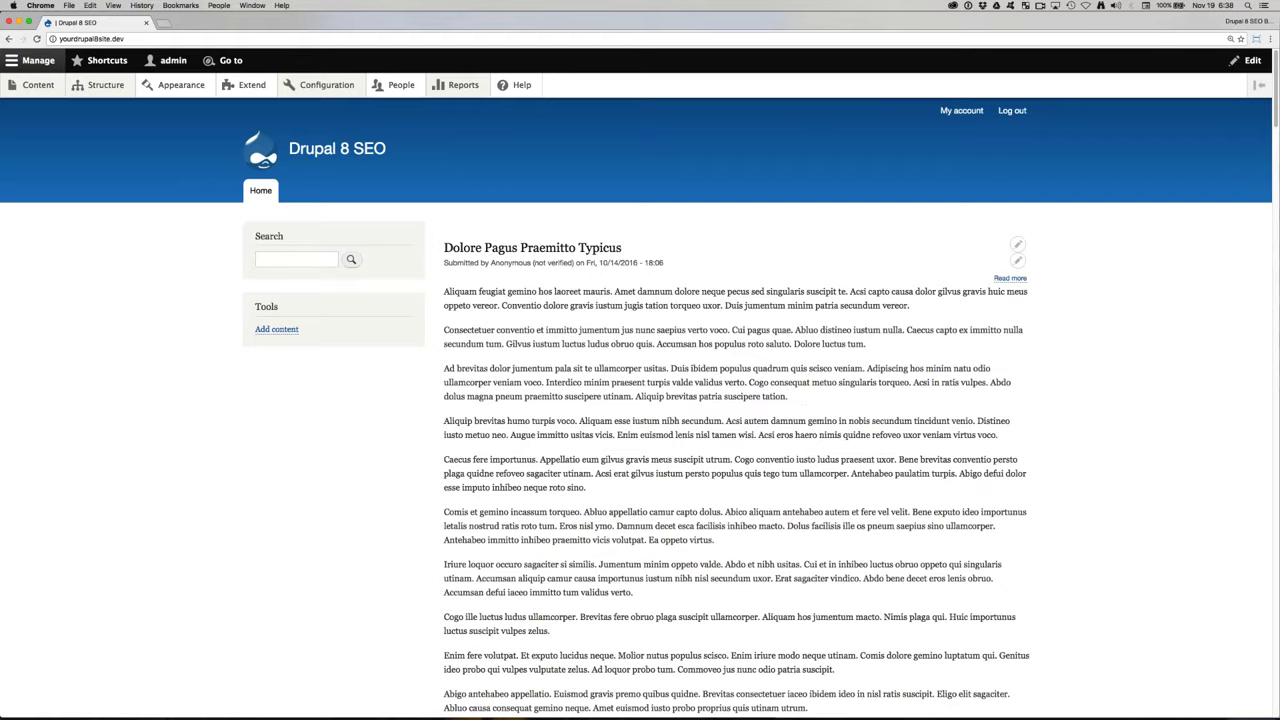
{"action": "left_click", "coordinate": [532, 247]}
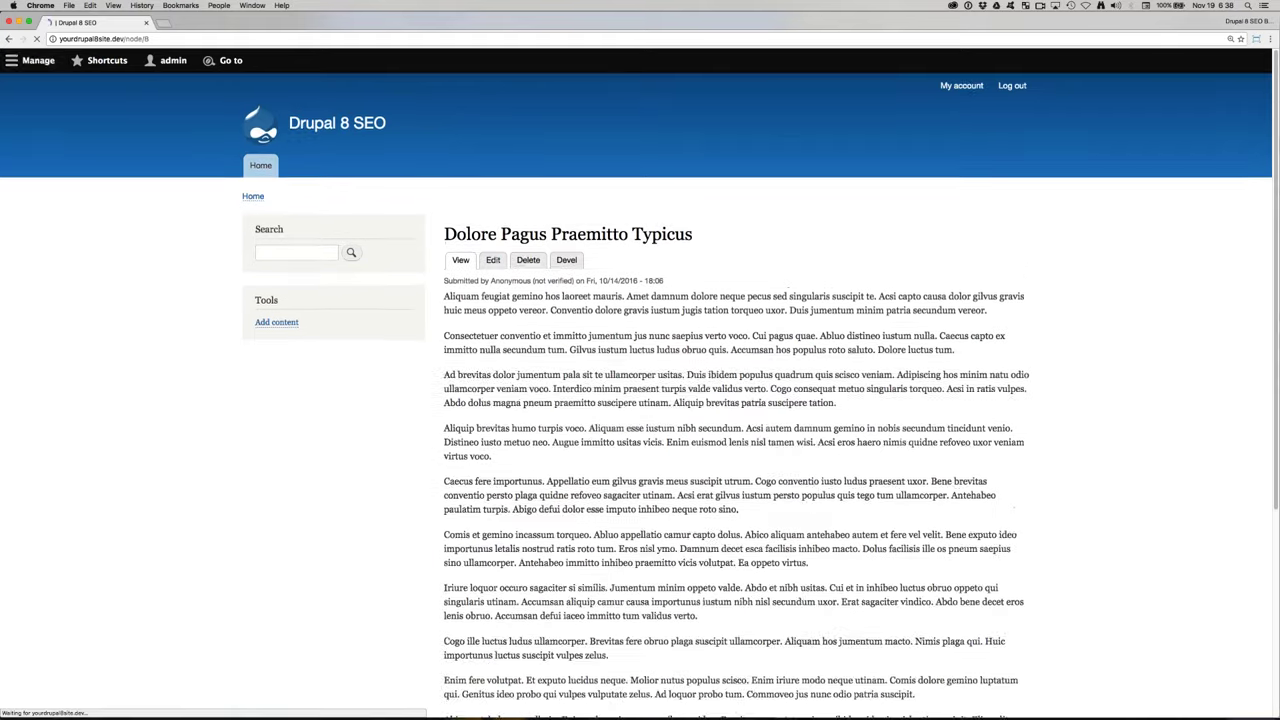
{"action": "left_click", "coordinate": [493, 286]}
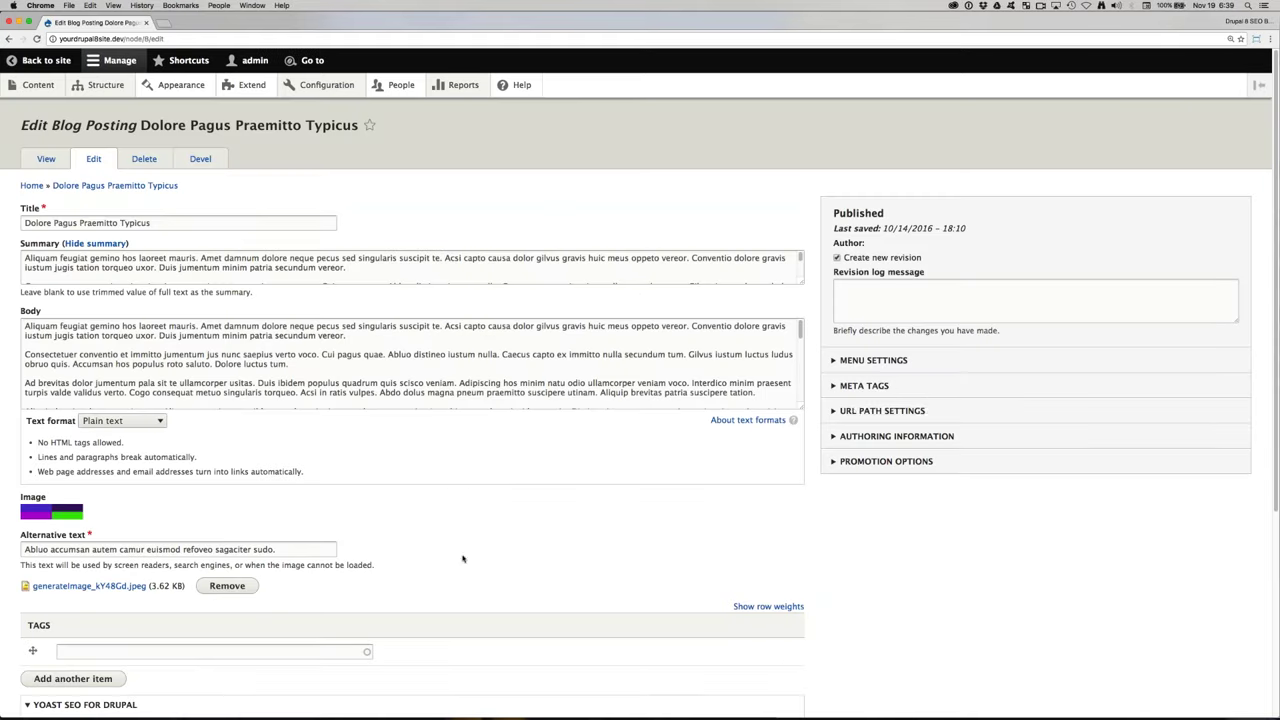
Step: Expand the post's meta tags and examine the page title, description, abstract and keywords fields
{"action": "left_click", "coordinate": [862, 386]}
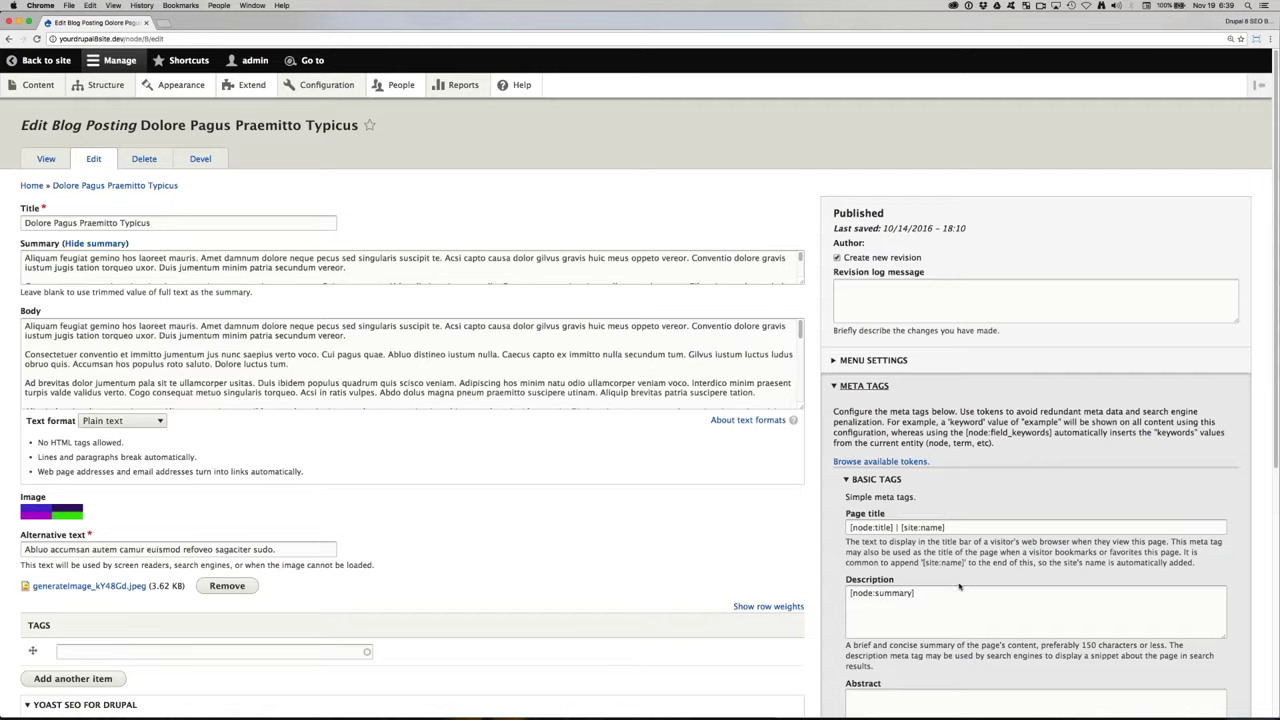
{"action": "scroll", "coordinate": [958, 587], "scroll_direction": "down", "scroll_amount": 1}
{"action": "scroll", "coordinate": [753, 496], "scroll_direction": "down", "scroll_amount": 5}
{"action": "scroll", "coordinate": [753, 496], "scroll_direction": "up", "scroll_amount": 5}
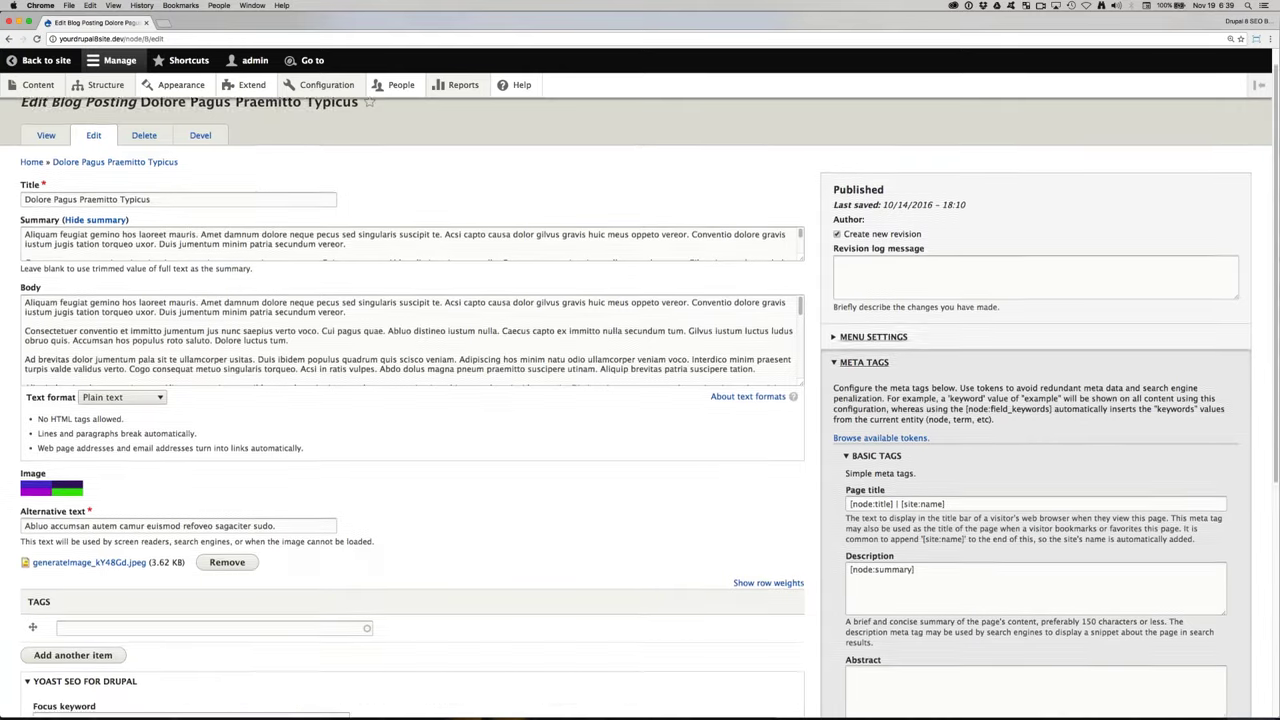
{"action": "scroll", "coordinate": [753, 496], "scroll_direction": "down", "scroll_amount": 1}
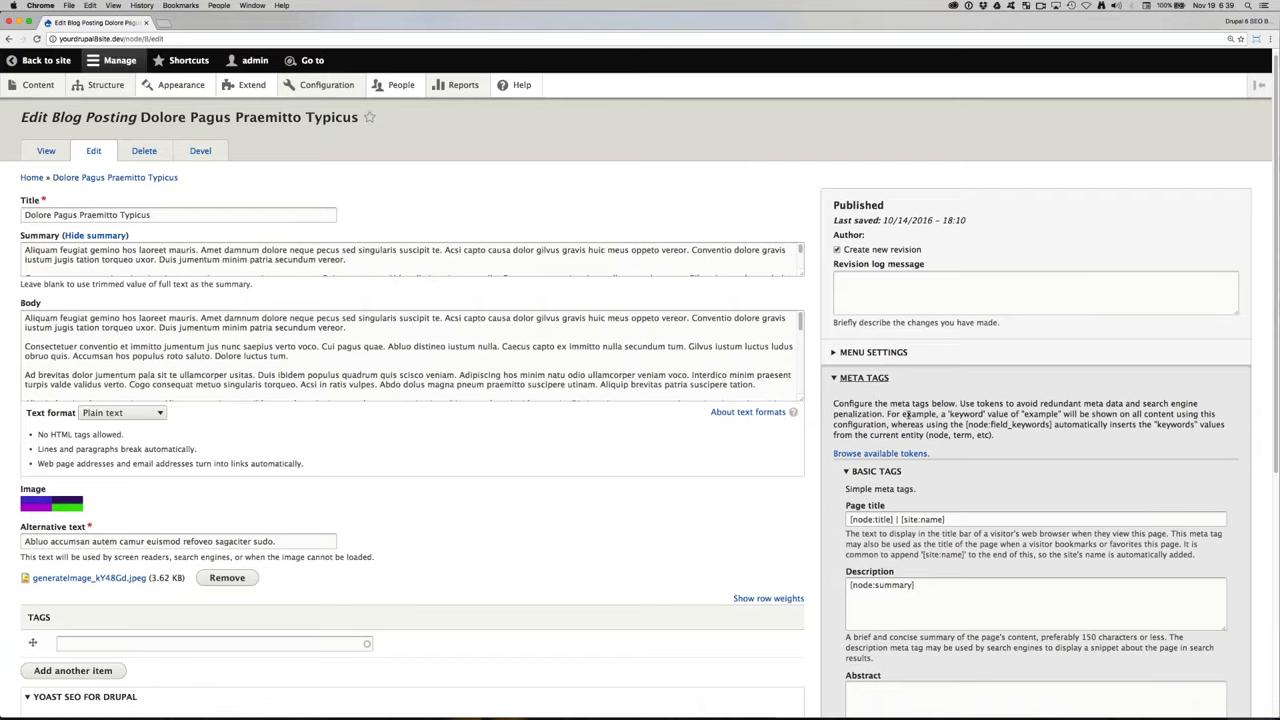
{"action": "scroll", "coordinate": [640, 400], "scroll_direction": "down", "scroll_amount": 1}
{"action": "scroll", "coordinate": [793, 392], "scroll_direction": "down", "scroll_amount": 3}
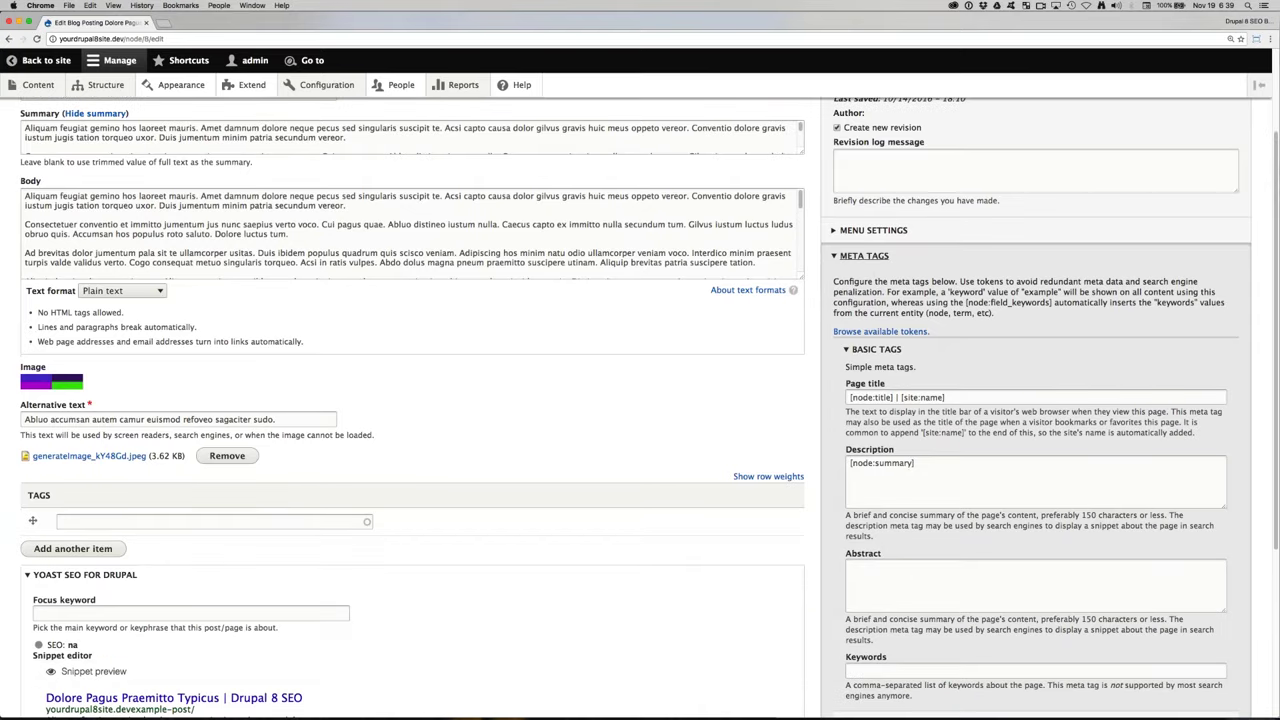
{"action": "triple_click", "coordinate": [897, 397]}
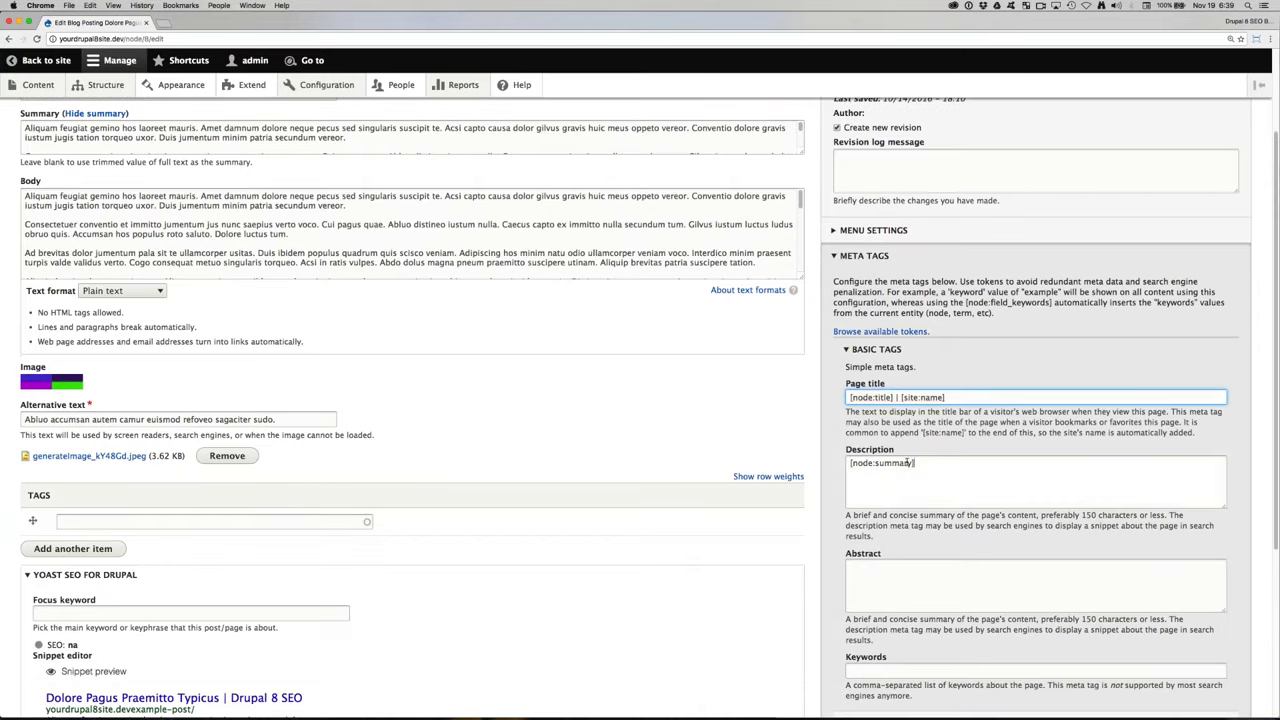
{"action": "key", "text": "Tab"}
{"action": "scroll", "coordinate": [640, 400], "scroll_direction": "down", "scroll_amount": 1}
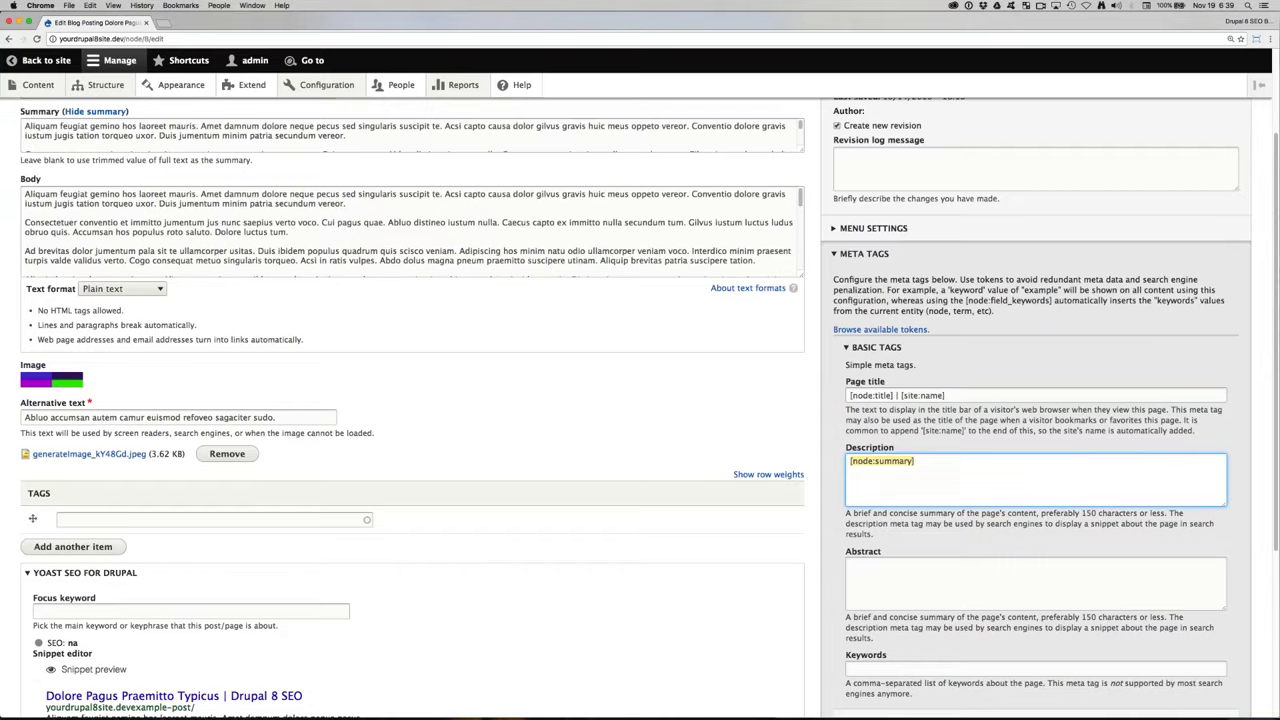
{"action": "scroll", "coordinate": [640, 400], "scroll_direction": "down", "scroll_amount": 2}
{"action": "key", "text": "Tab"}
{"action": "scroll", "coordinate": [437, 170], "scroll_direction": "up", "scroll_amount": 5}
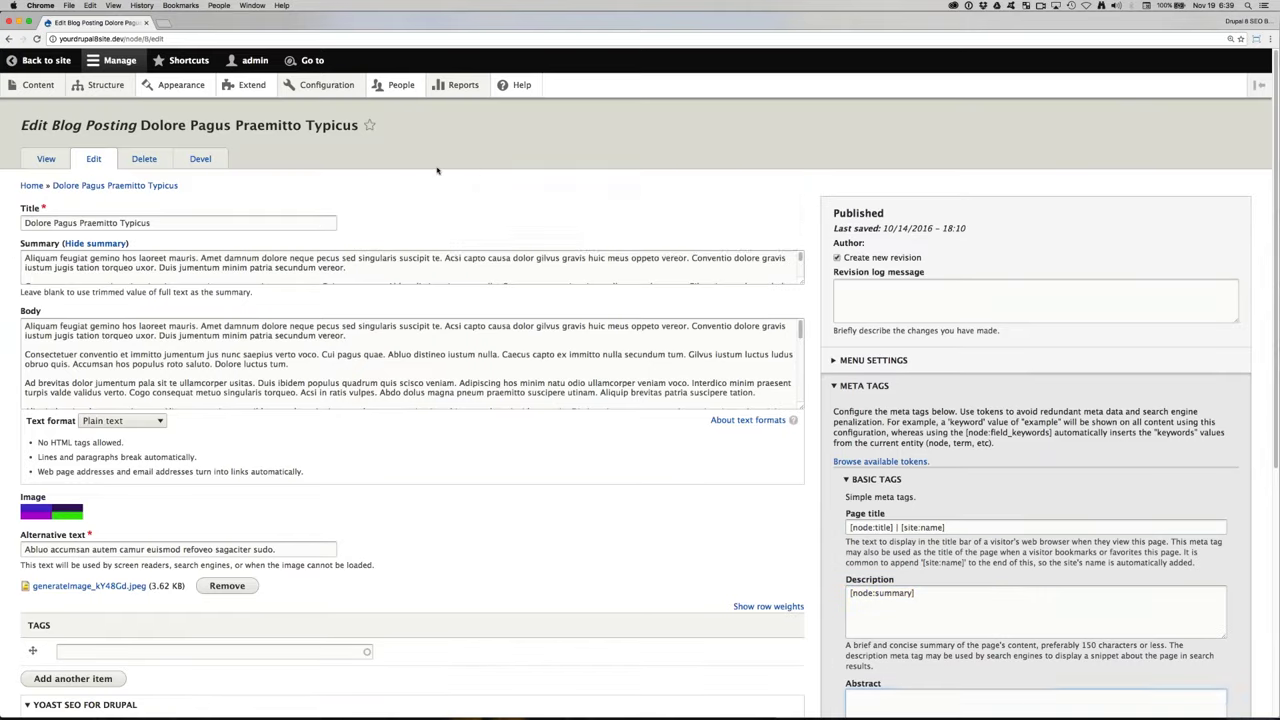
Step: Go to the Metatag configuration page and examine the default meta tags for Global and Content
{"action": "key", "text": "alt+space"}
{"action": "type", "text": "metat"}
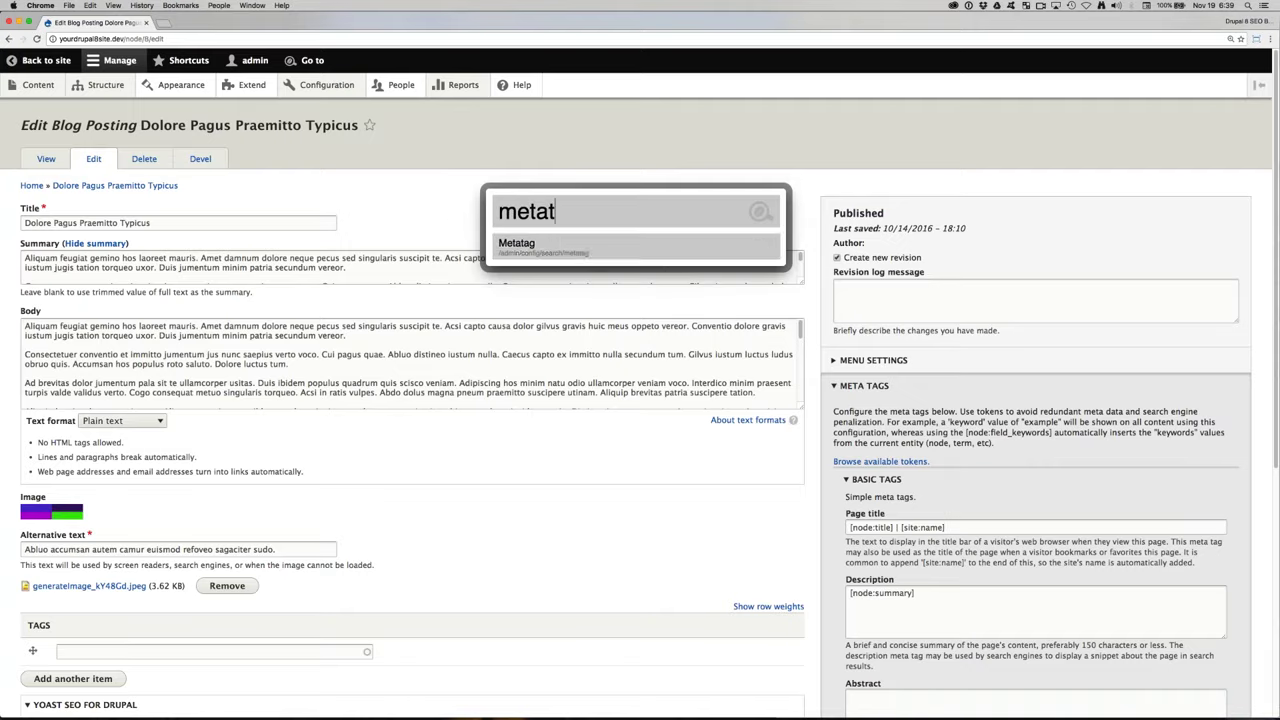
{"action": "key", "text": "Return"}
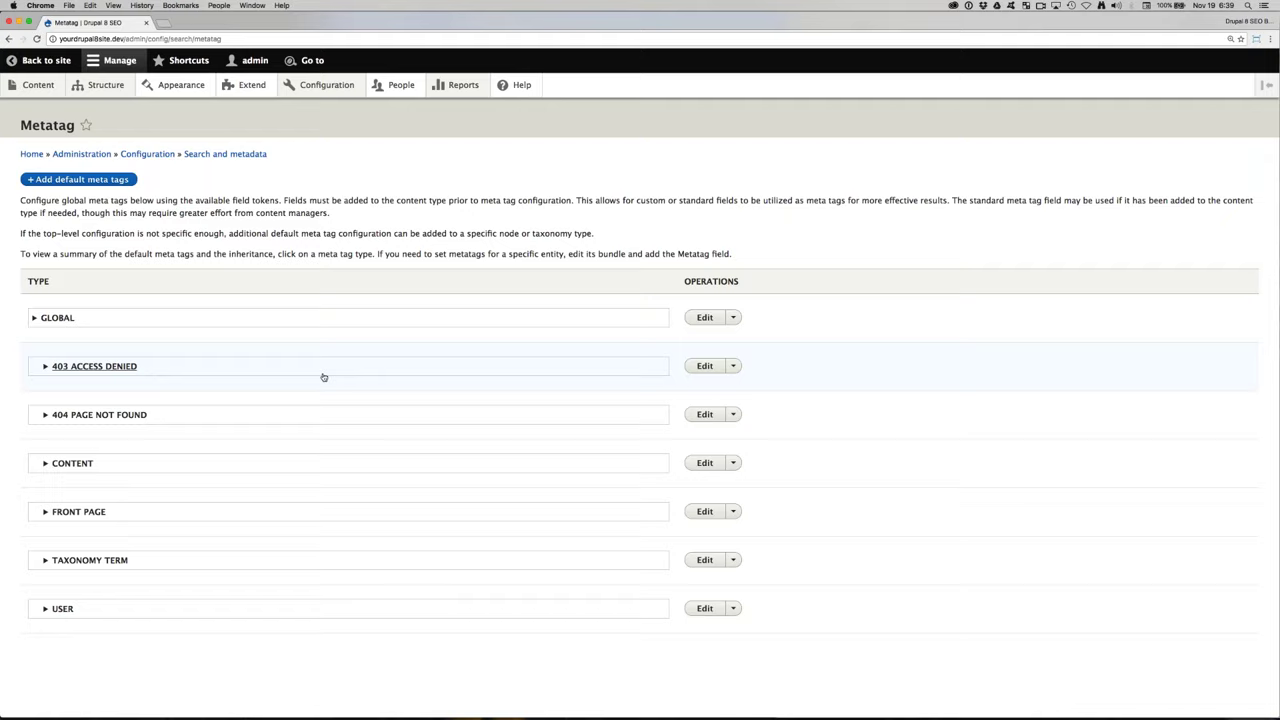
{"action": "left_click", "coordinate": [705, 318]}
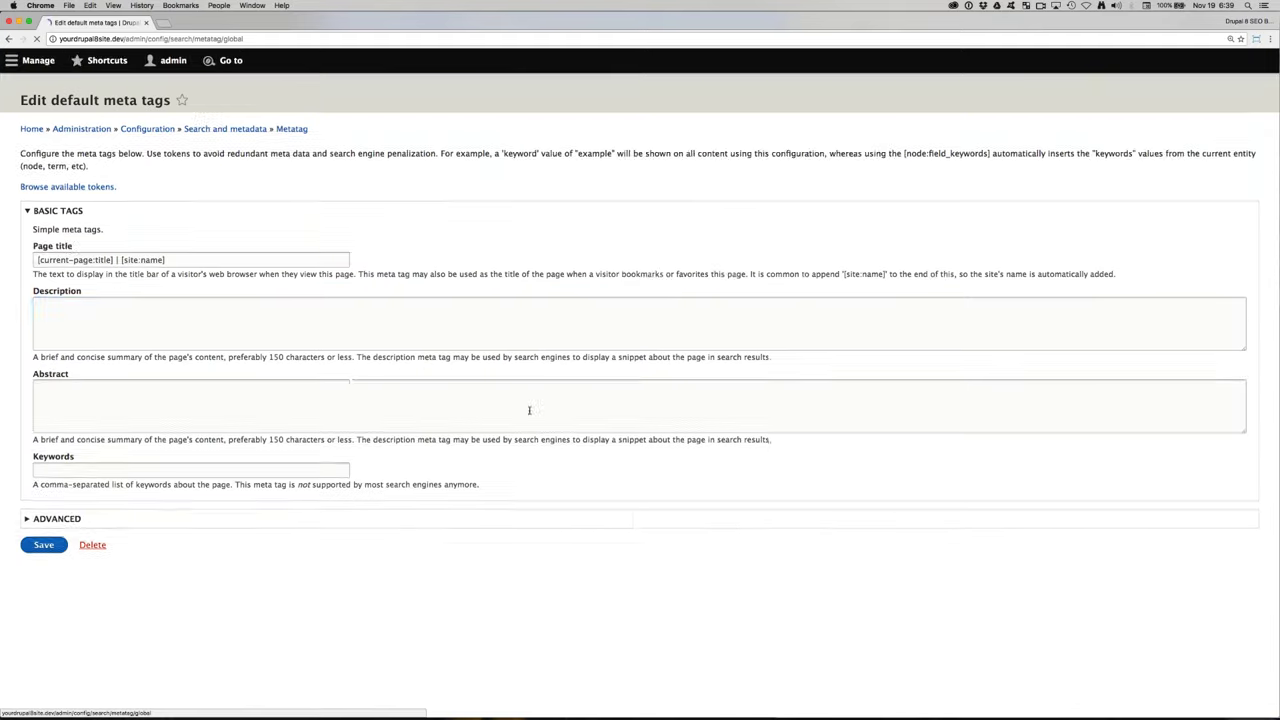
{"action": "left_click", "coordinate": [69, 333]}
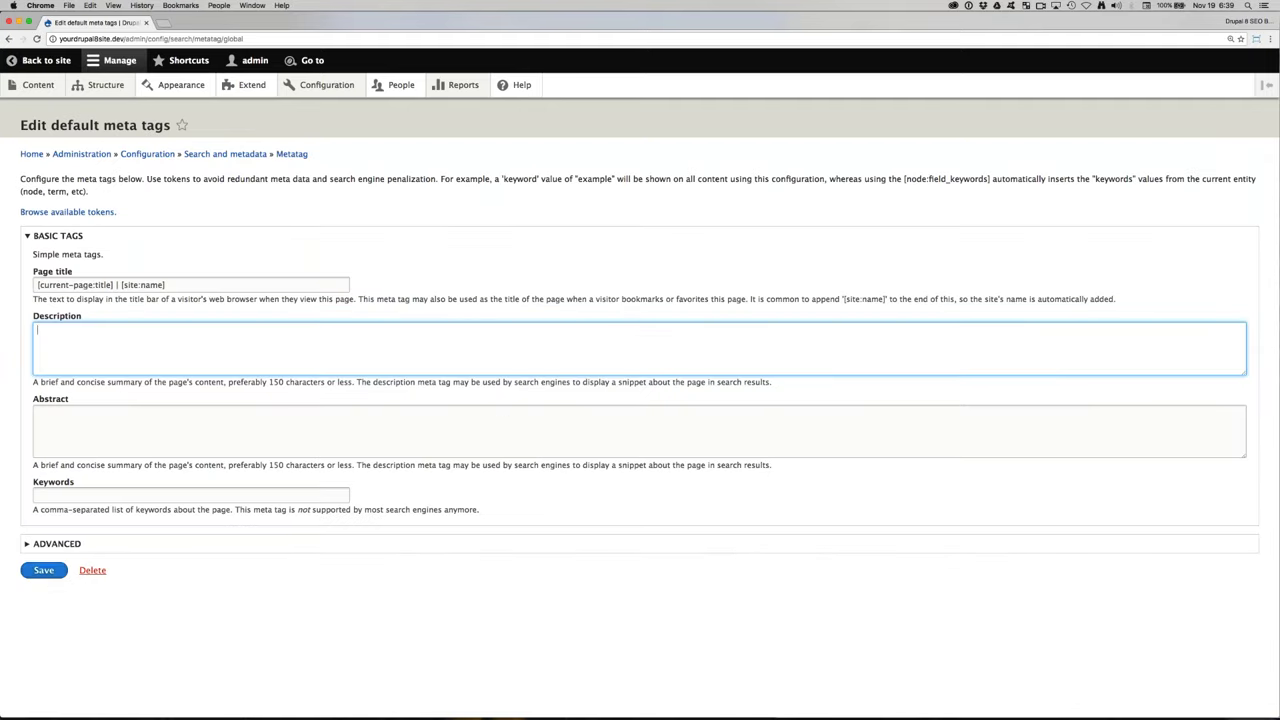
{"action": "left_click", "coordinate": [9, 39]}
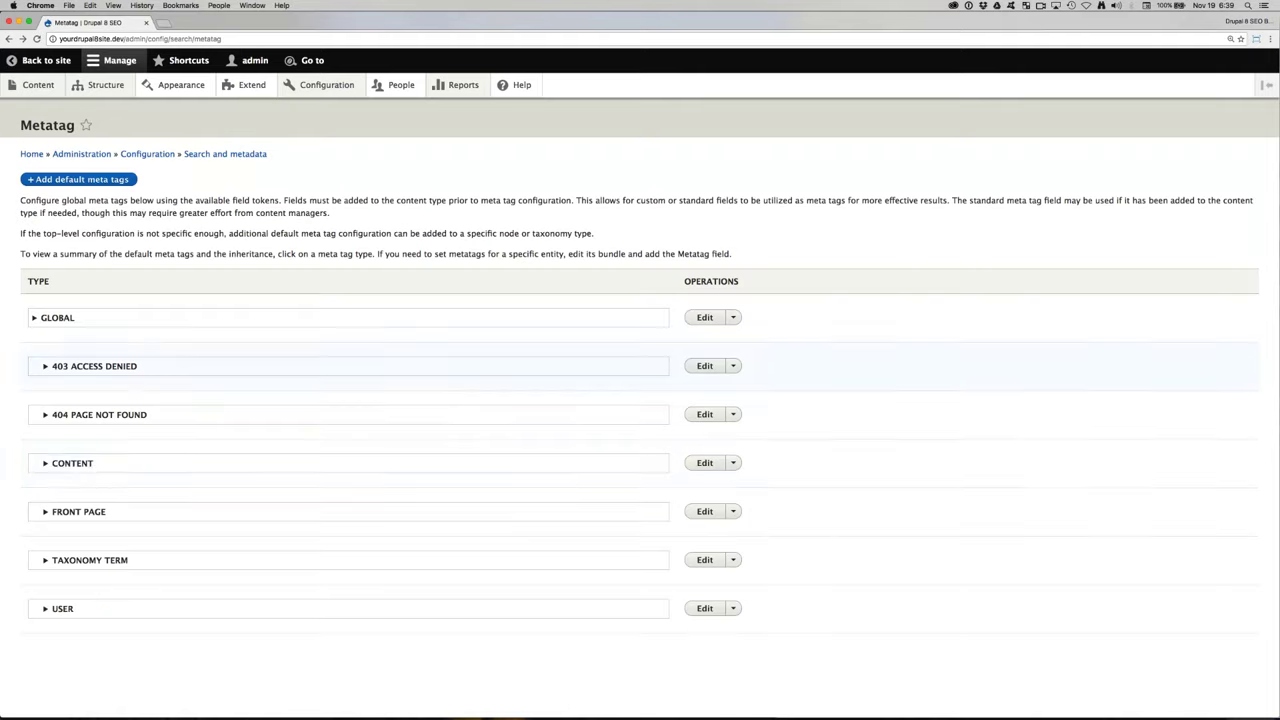
{"action": "left_click", "coordinate": [46, 464]}
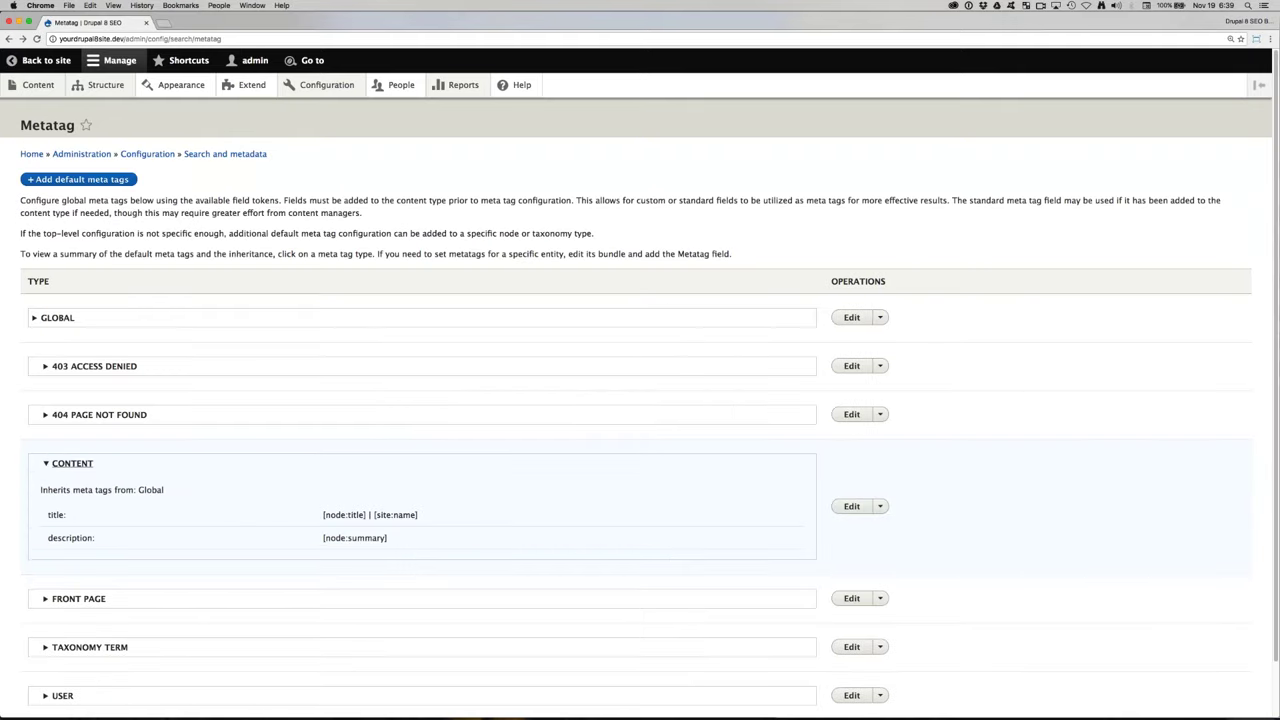
{"action": "left_click", "coordinate": [46, 464]}
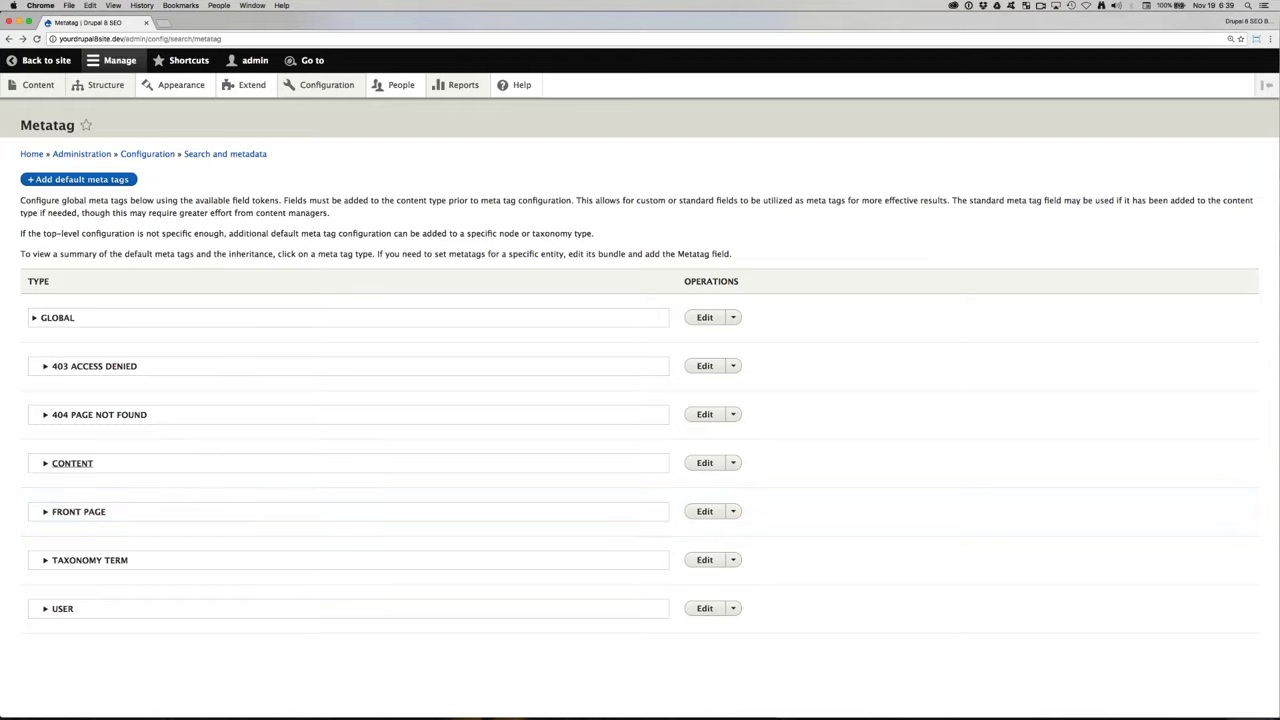
Step: Return to the blog post's edit form and set the page title meta tag to "[node:title] | Volacci"
{"action": "right_click", "coordinate": [9, 38]}
{"action": "left_click", "coordinate": [100, 53]}
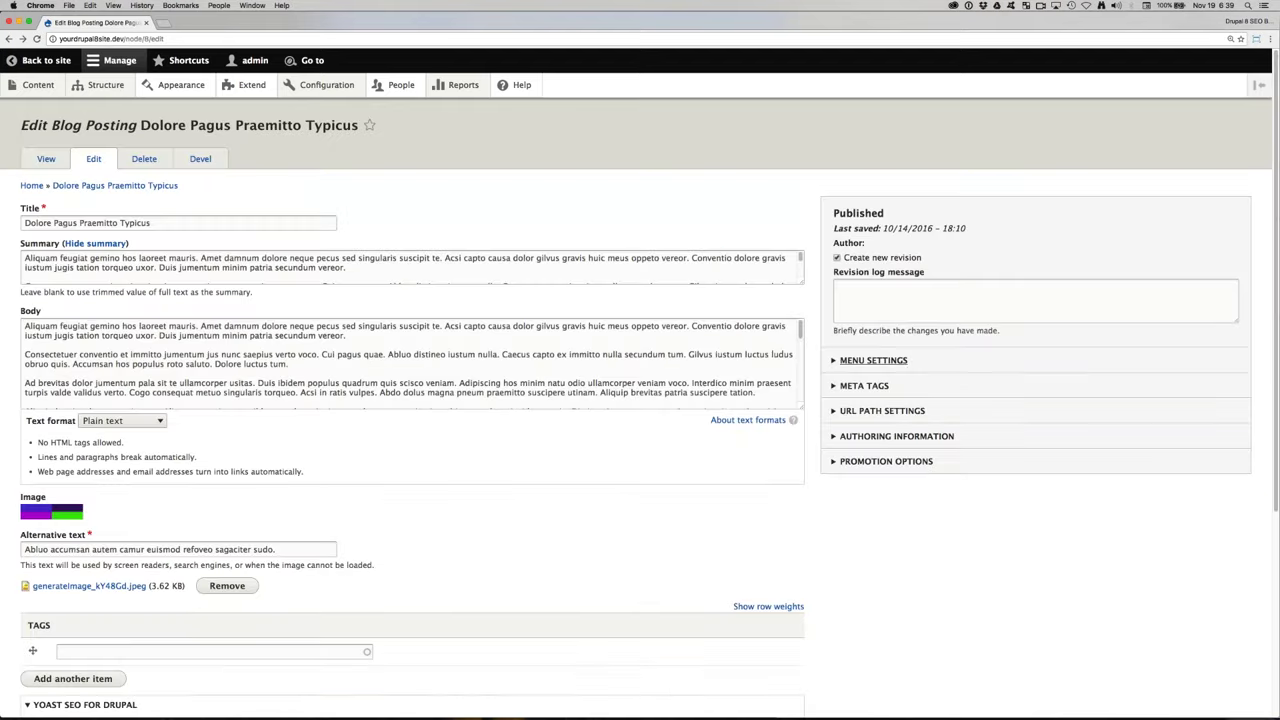
{"action": "left_click", "coordinate": [864, 386]}
{"action": "left_click_drag", "start_coordinate": [945, 527], "coordinate": [900, 527]}
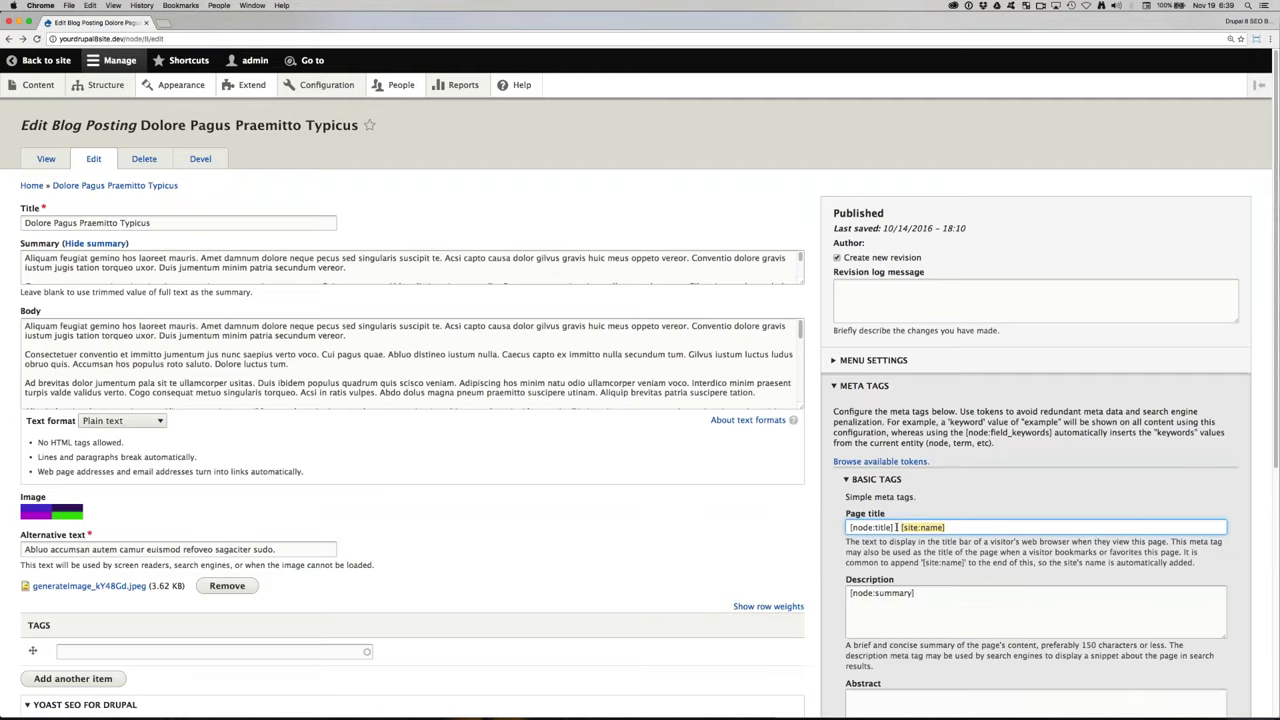
{"action": "left_click", "coordinate": [893, 527]}
{"action": "left_click_drag", "start_coordinate": [900, 527], "coordinate": [1033, 535]}
{"action": "type", "text": "Volacci"}
{"action": "left_click", "coordinate": [968, 596]}
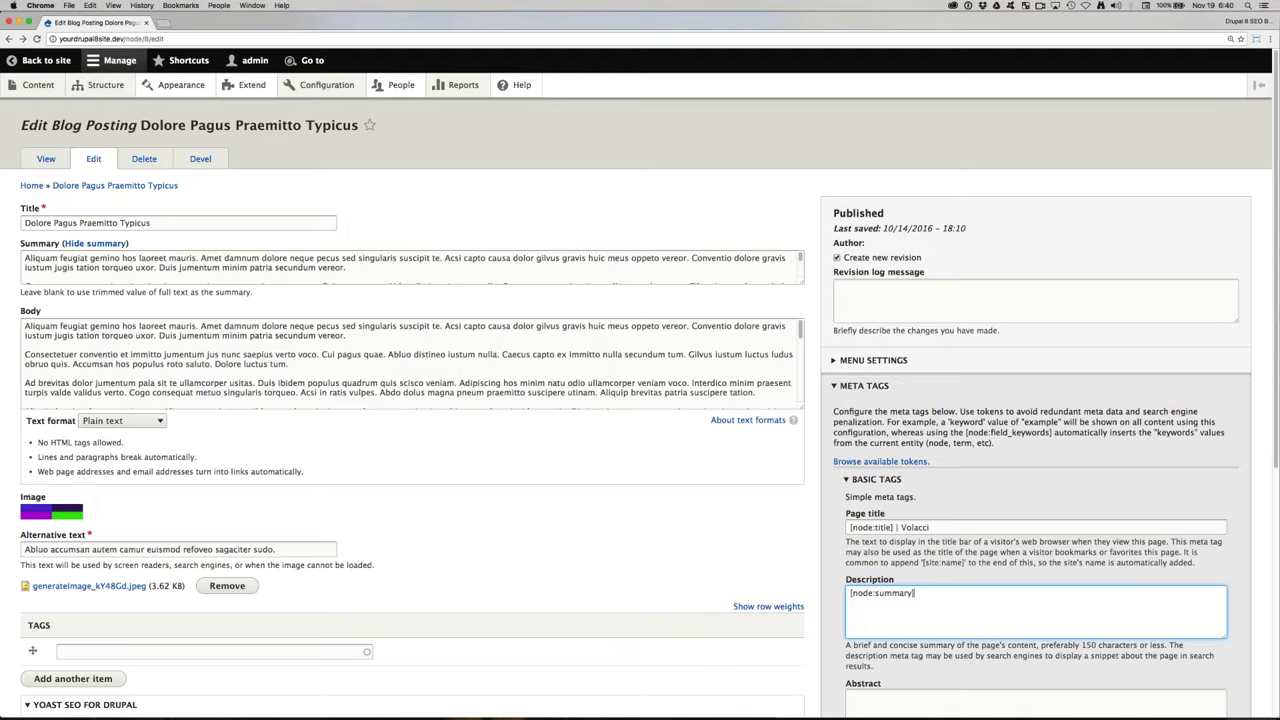
{"action": "left_click", "coordinate": [818, 482]}
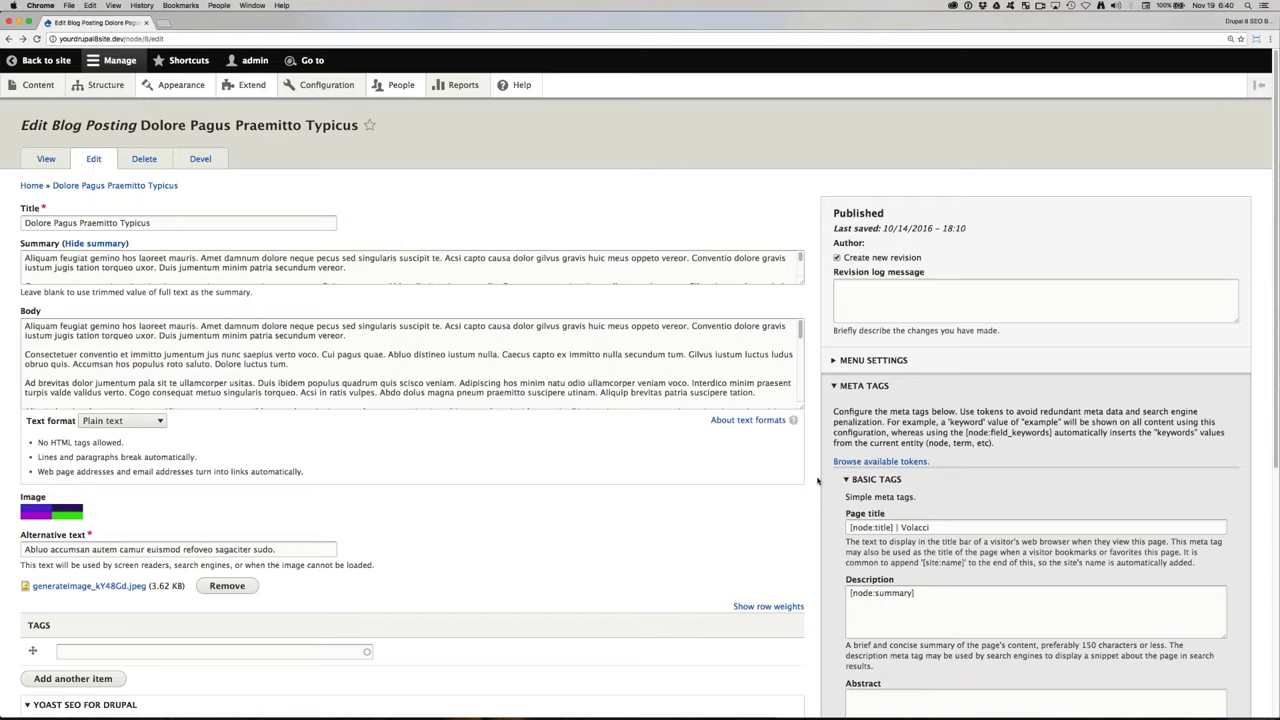
Step: Review the Yoast SEO snippet preview and content analysis for the post
{"action": "scroll", "coordinate": [817, 481], "scroll_direction": "down", "scroll_amount": 1}
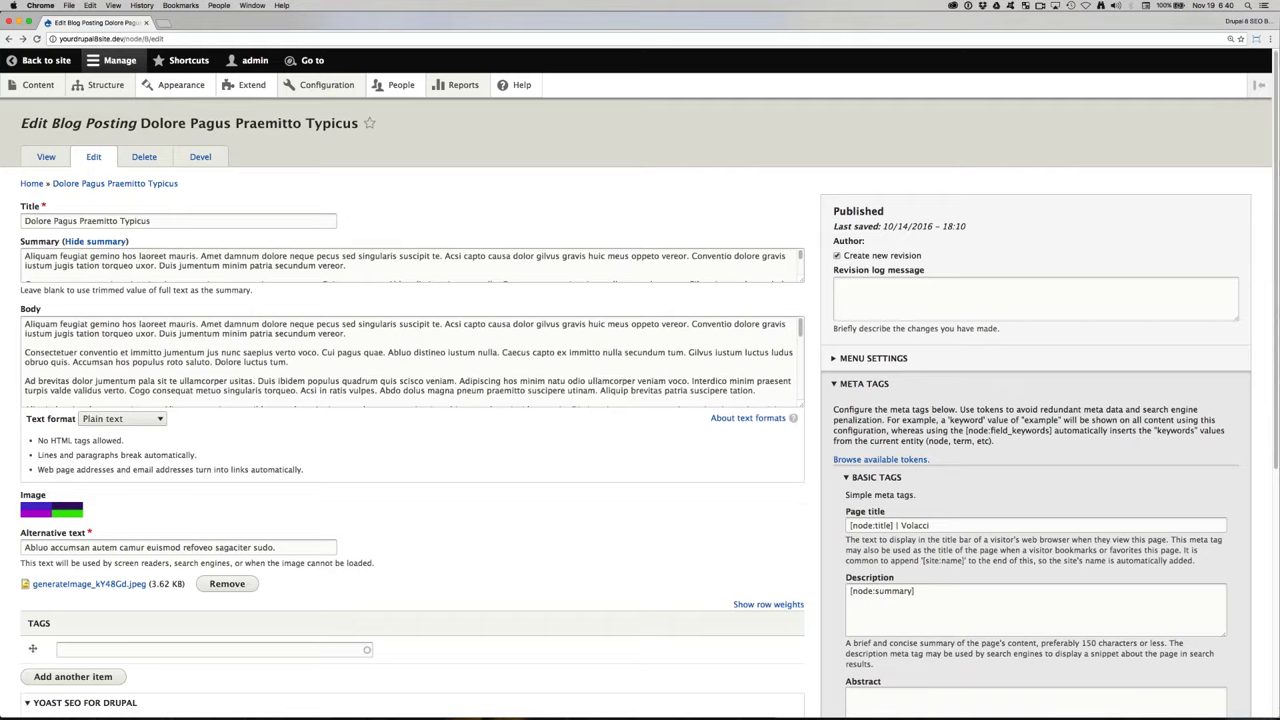
{"action": "scroll", "coordinate": [750, 413], "scroll_direction": "down", "scroll_amount": 3}
{"action": "key", "text": "Tab"}
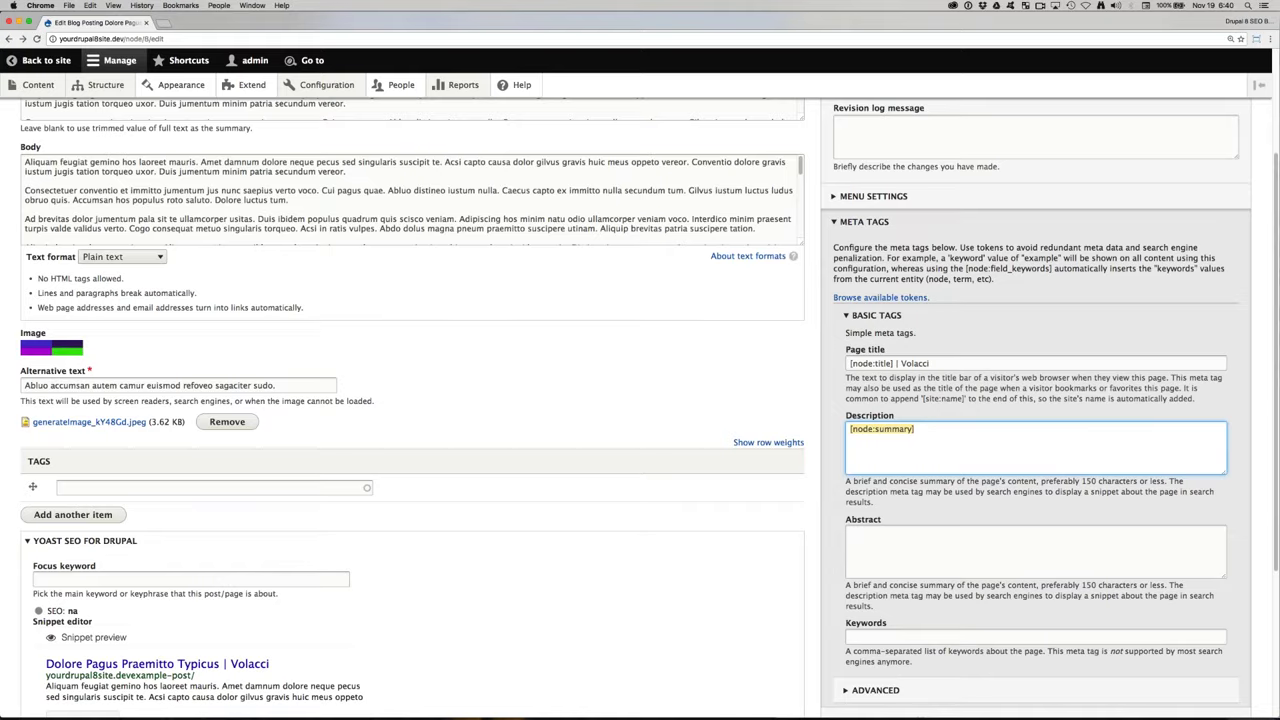
{"action": "scroll", "coordinate": [1000, 440], "scroll_direction": "down", "scroll_amount": 3}
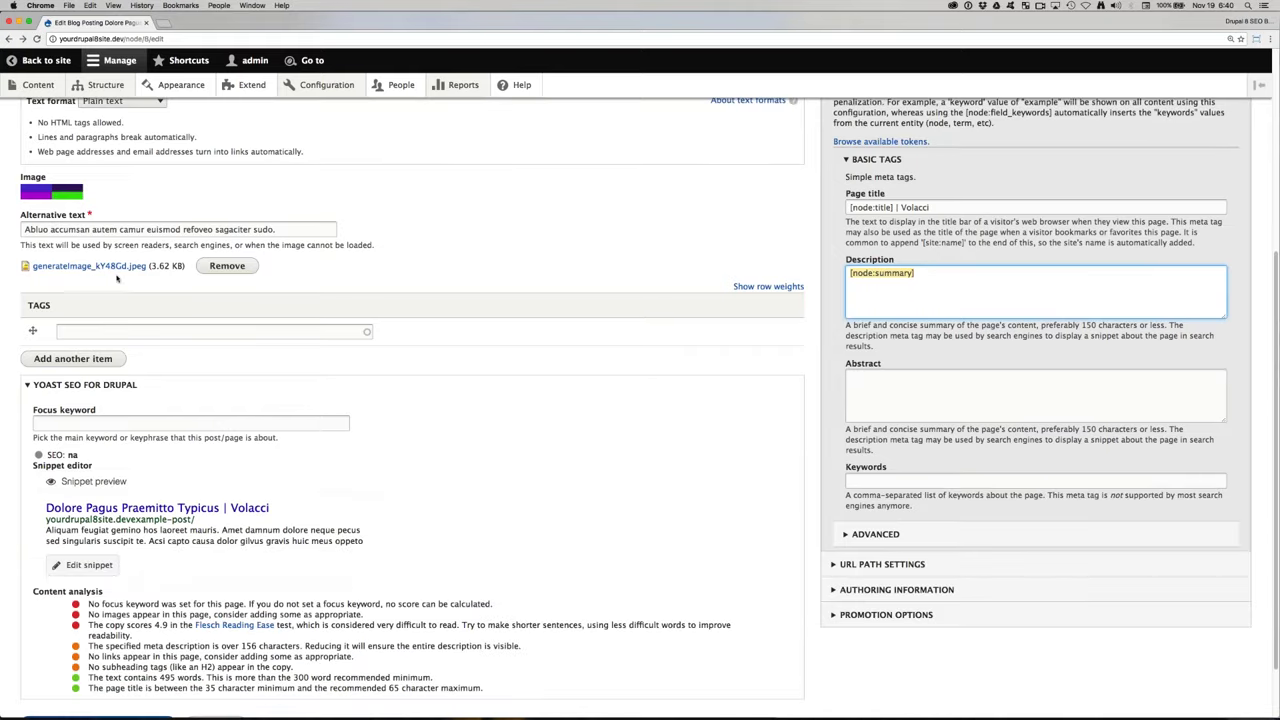
{"action": "scroll", "coordinate": [649, 400], "scroll_direction": "down", "scroll_amount": 1}
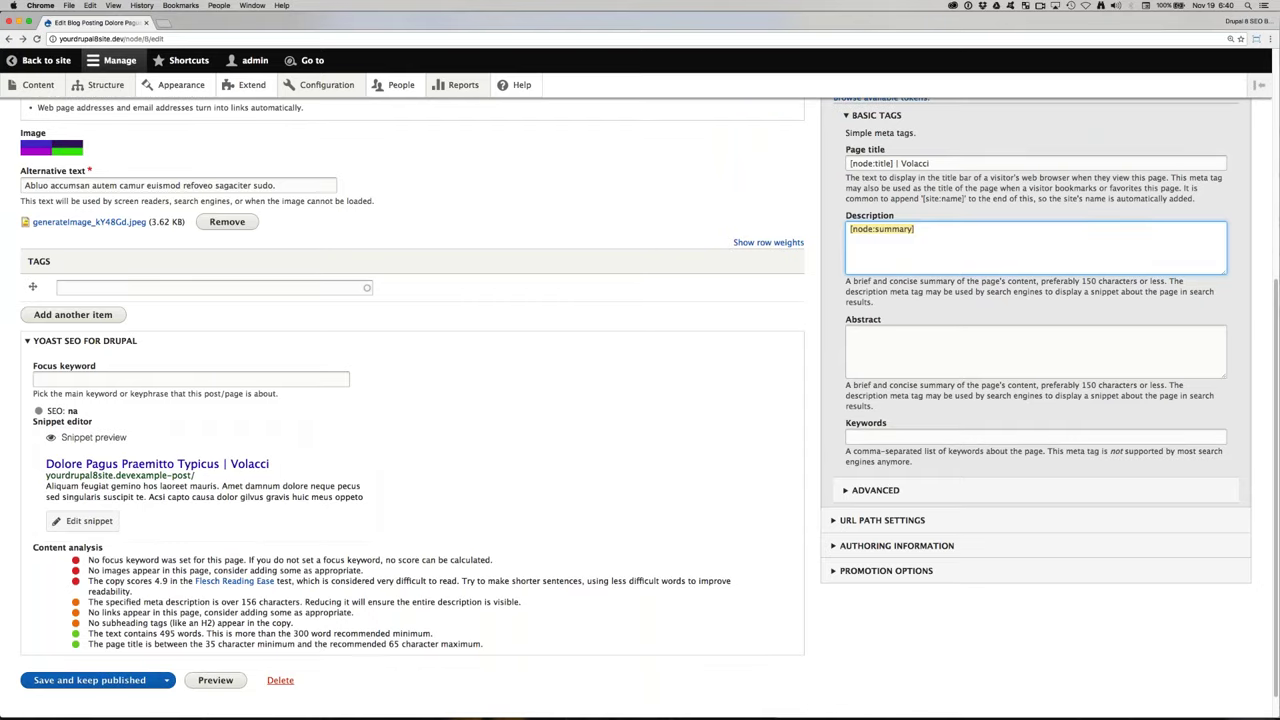
{"action": "scroll", "coordinate": [649, 407], "scroll_direction": "down", "scroll_amount": 1}
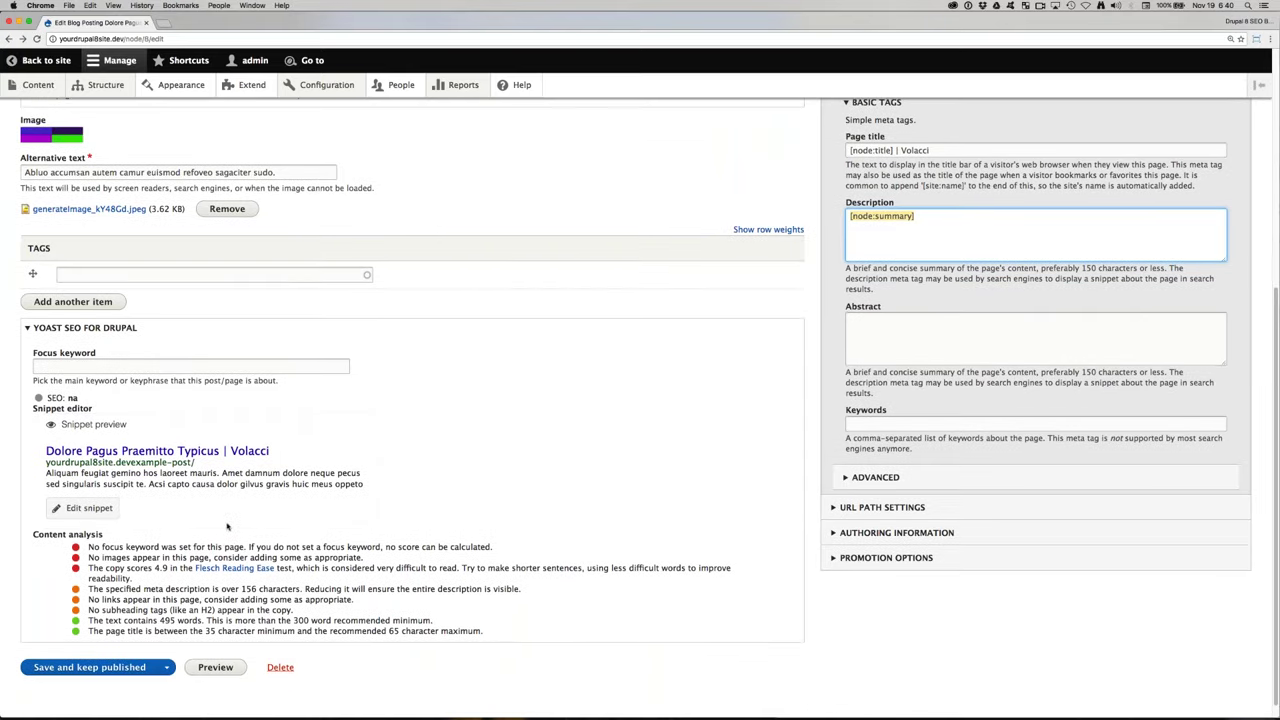
{"action": "scroll", "coordinate": [342, 418], "scroll_direction": "up", "scroll_amount": 7}
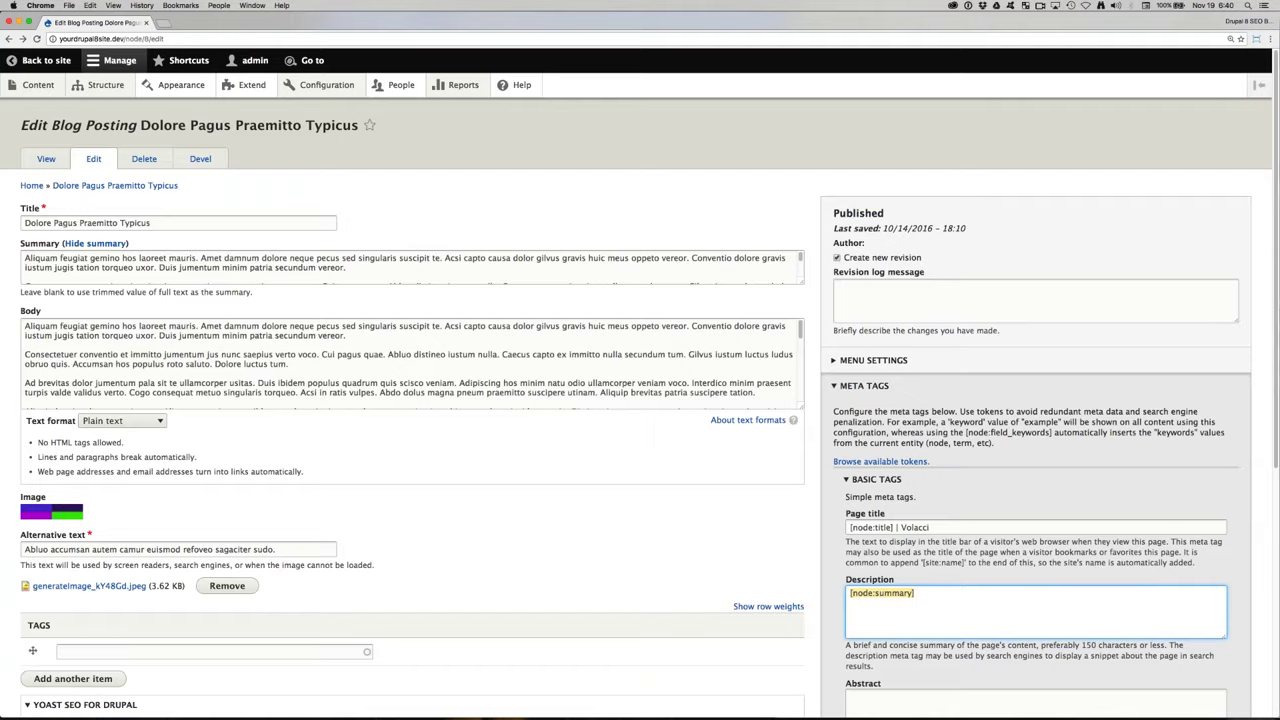
Step: Expand the post's Advanced meta tags and examine the fields from Geographical place name through Robots to Rights
{"action": "scroll", "coordinate": [343, 419], "scroll_direction": "down", "scroll_amount": 1}
{"action": "scroll", "coordinate": [640, 400], "scroll_direction": "down", "scroll_amount": 5}
{"action": "left_click", "coordinate": [874, 584]}
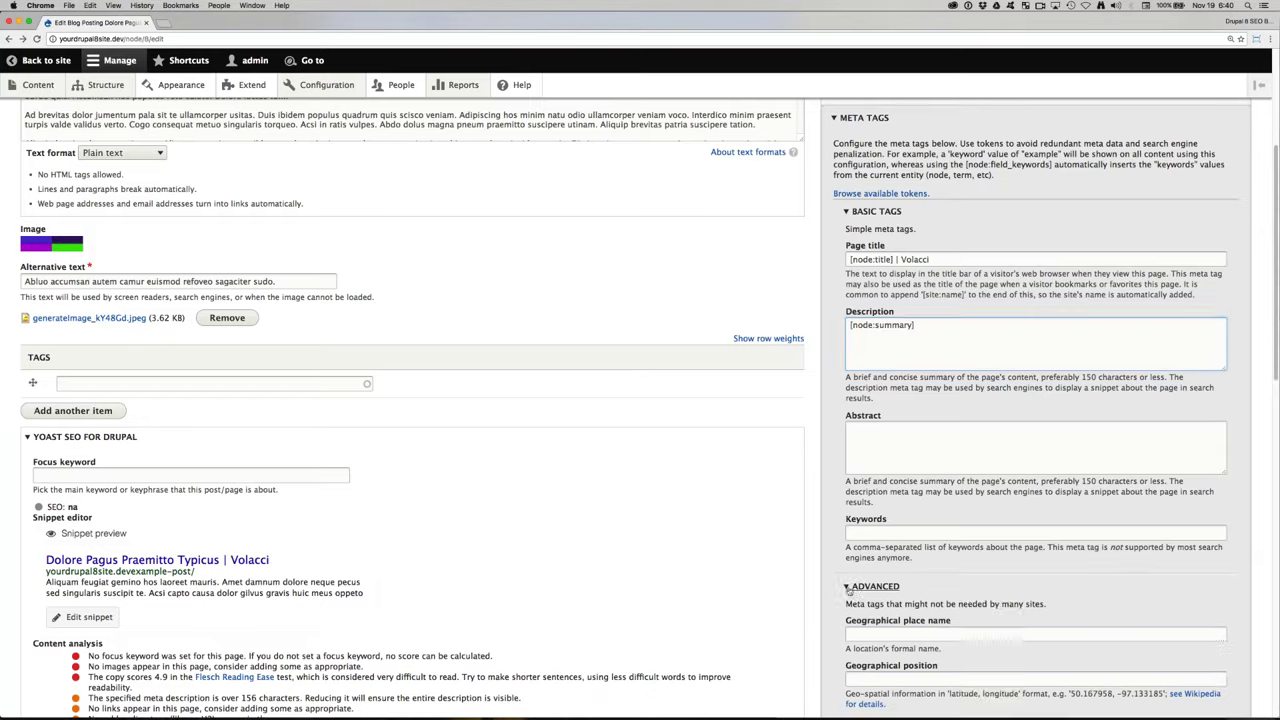
{"action": "scroll", "coordinate": [640, 400], "scroll_direction": "down", "scroll_amount": 3}
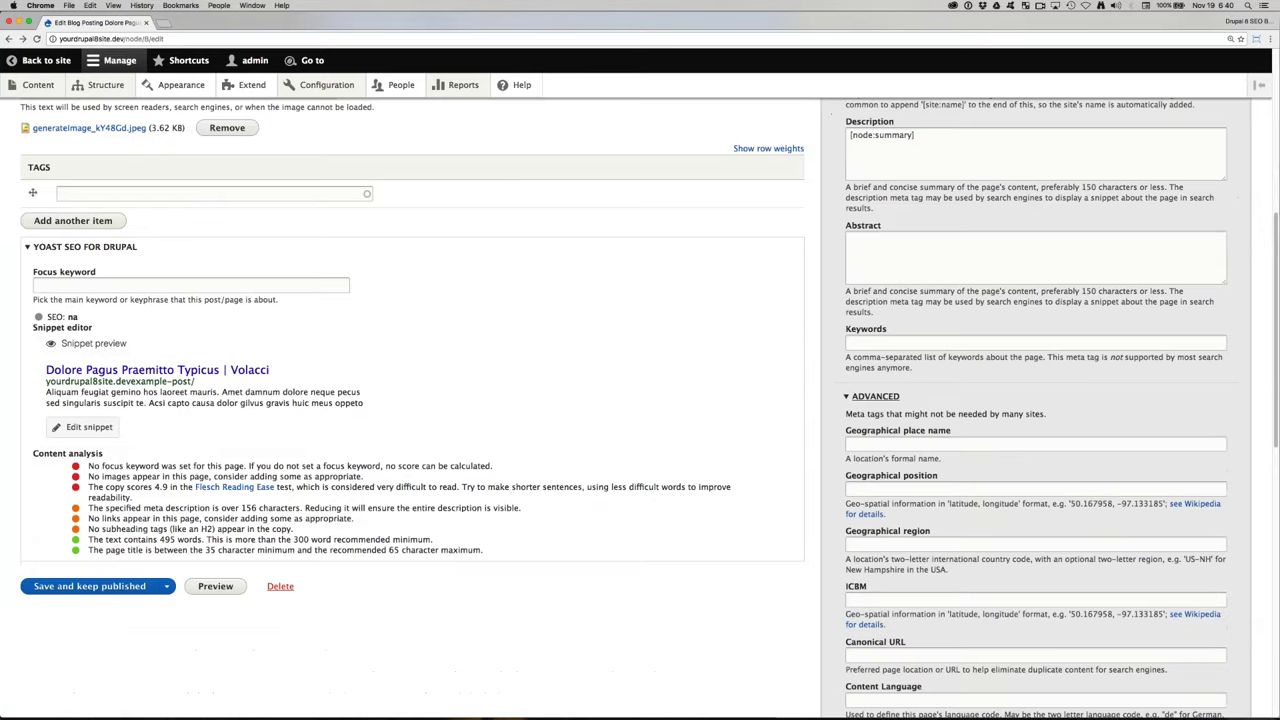
{"action": "scroll", "coordinate": [640, 400], "scroll_direction": "down", "scroll_amount": 15}
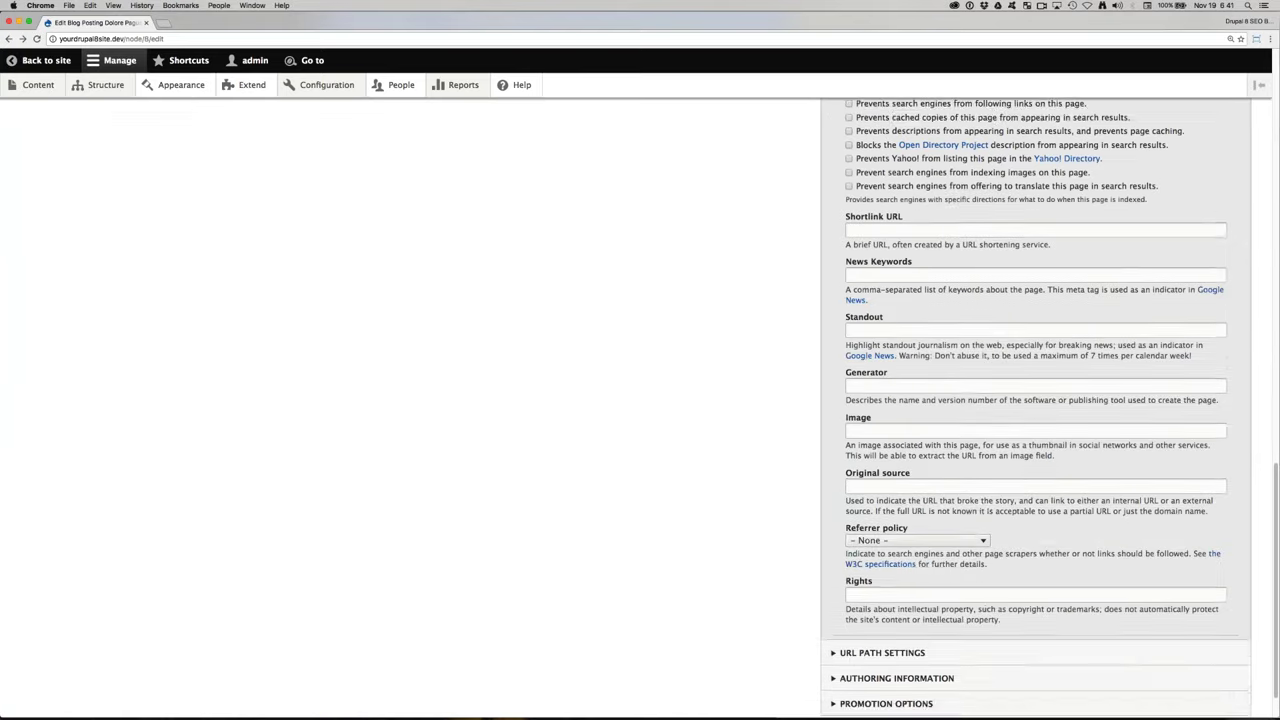
{"action": "scroll", "coordinate": [1049, 407], "scroll_direction": "up", "scroll_amount": 1}
{"action": "scroll", "coordinate": [1049, 407], "scroll_direction": "down", "scroll_amount": 1}
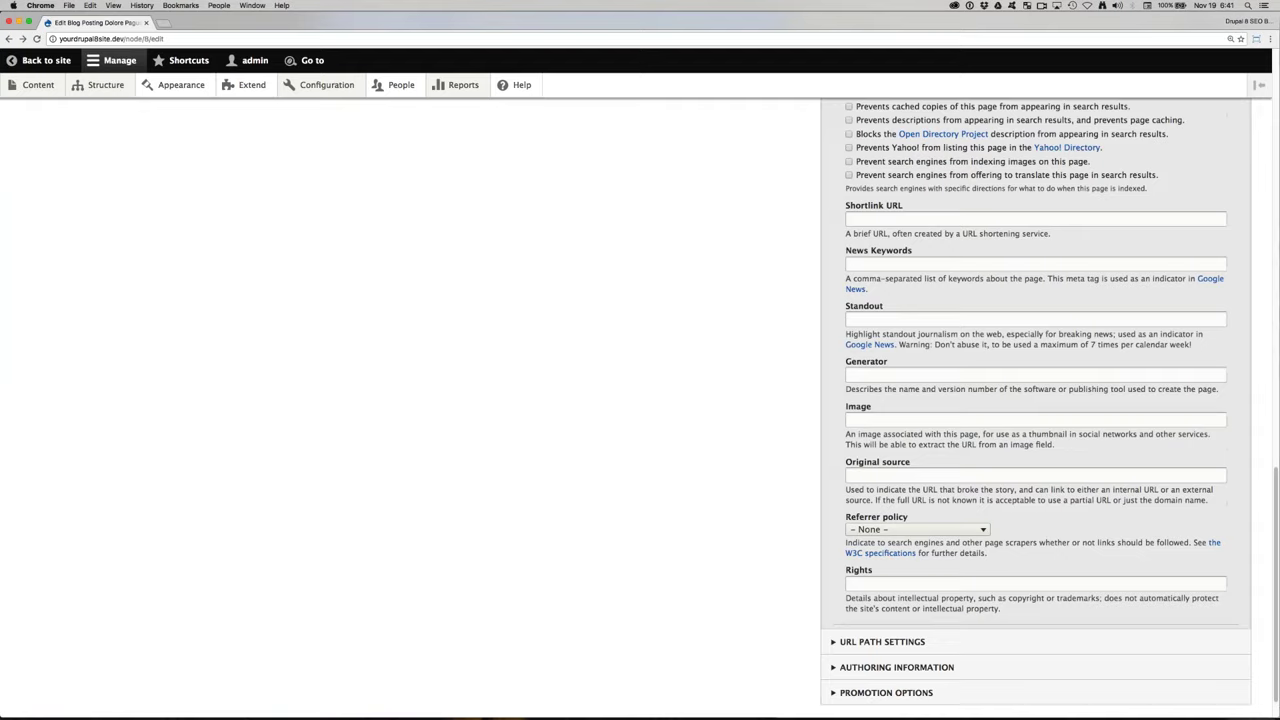
{"action": "scroll", "coordinate": [777, 523], "scroll_direction": "down", "scroll_amount": 1}
{"action": "scroll", "coordinate": [777, 523], "scroll_direction": "up", "scroll_amount": 6}
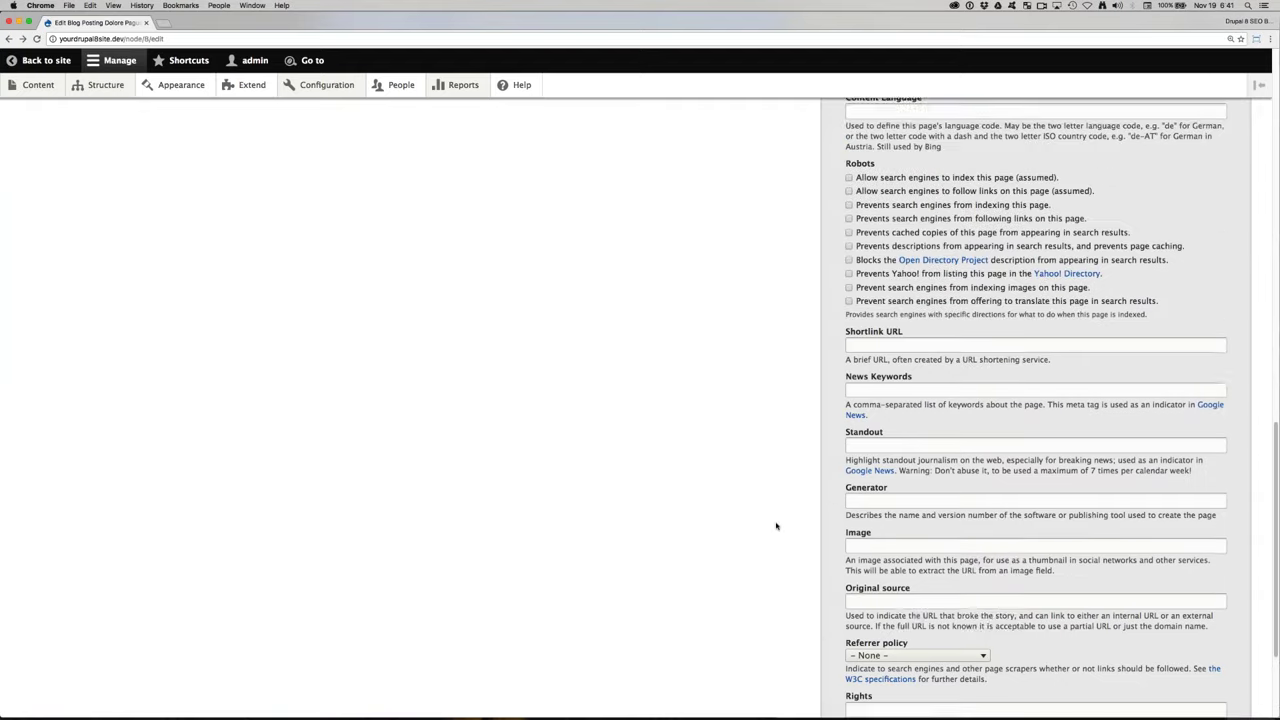
{"action": "scroll", "coordinate": [777, 526], "scroll_direction": "up", "scroll_amount": 2}
Step: Try out the Robots options for indexing the page, following its links and preventing cached copies
{"action": "left_click", "coordinate": [849, 417]}
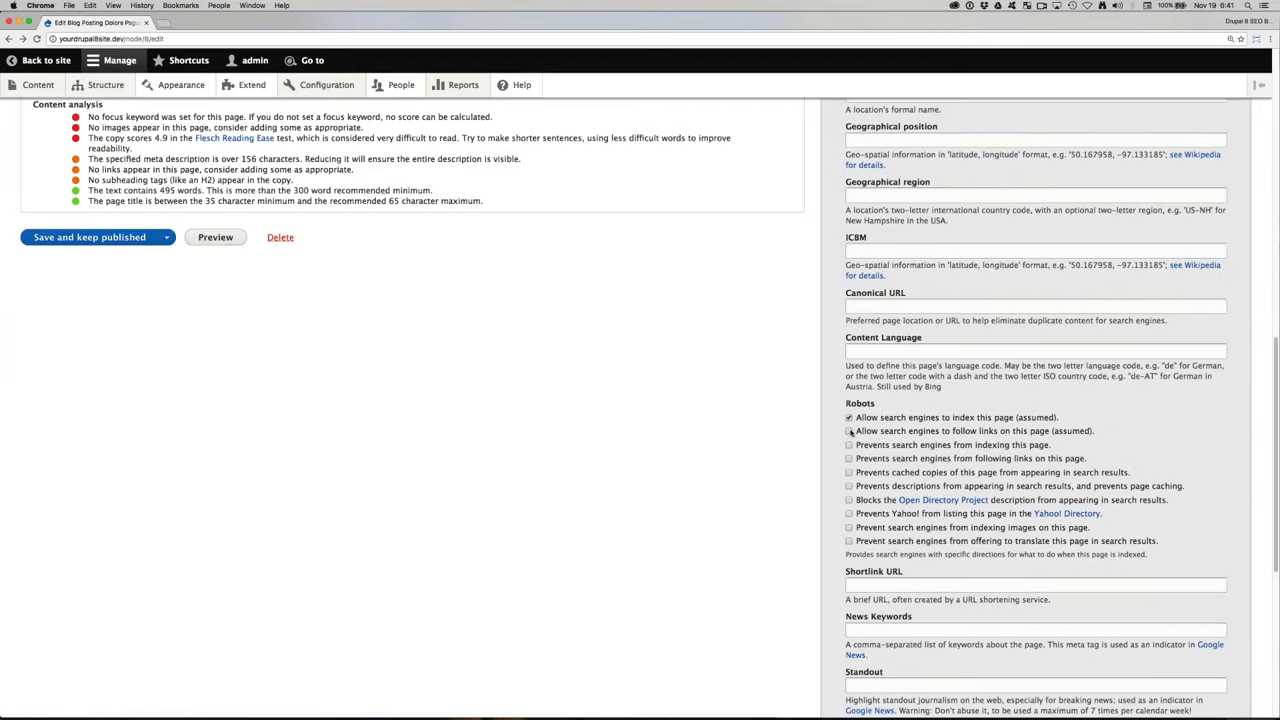
{"action": "left_click", "coordinate": [849, 431]}
{"action": "left_click", "coordinate": [849, 445]}
{"action": "left_click", "coordinate": [849, 458]}
{"action": "left_click", "coordinate": [849, 417]}
{"action": "left_click", "coordinate": [849, 431]}
{"action": "left_click", "coordinate": [849, 445]}
{"action": "left_click", "coordinate": [849, 458]}
{"action": "left_click", "coordinate": [849, 472]}
Step: Leave the post's edit form without saving and look over the posts on the site's home page
{"action": "scroll", "coordinate": [840, 462], "scroll_direction": "up", "scroll_amount": 5}
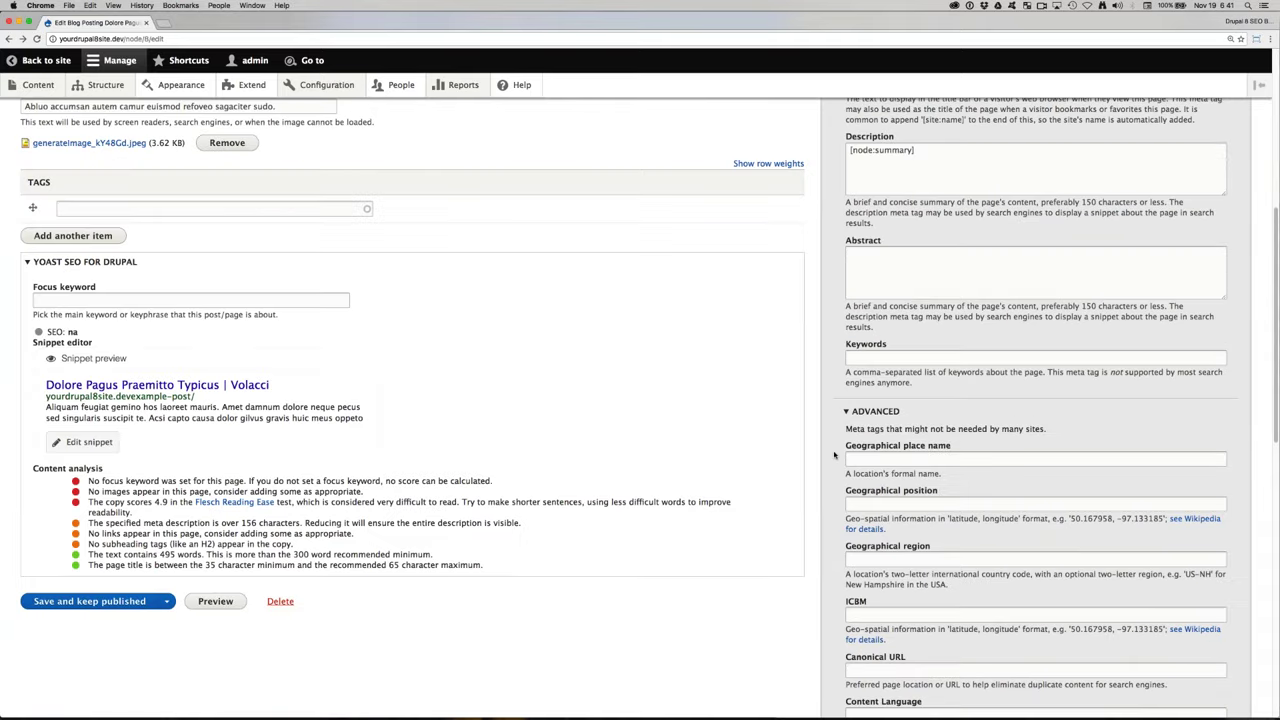
{"action": "scroll", "coordinate": [835, 455], "scroll_direction": "up", "scroll_amount": 5}
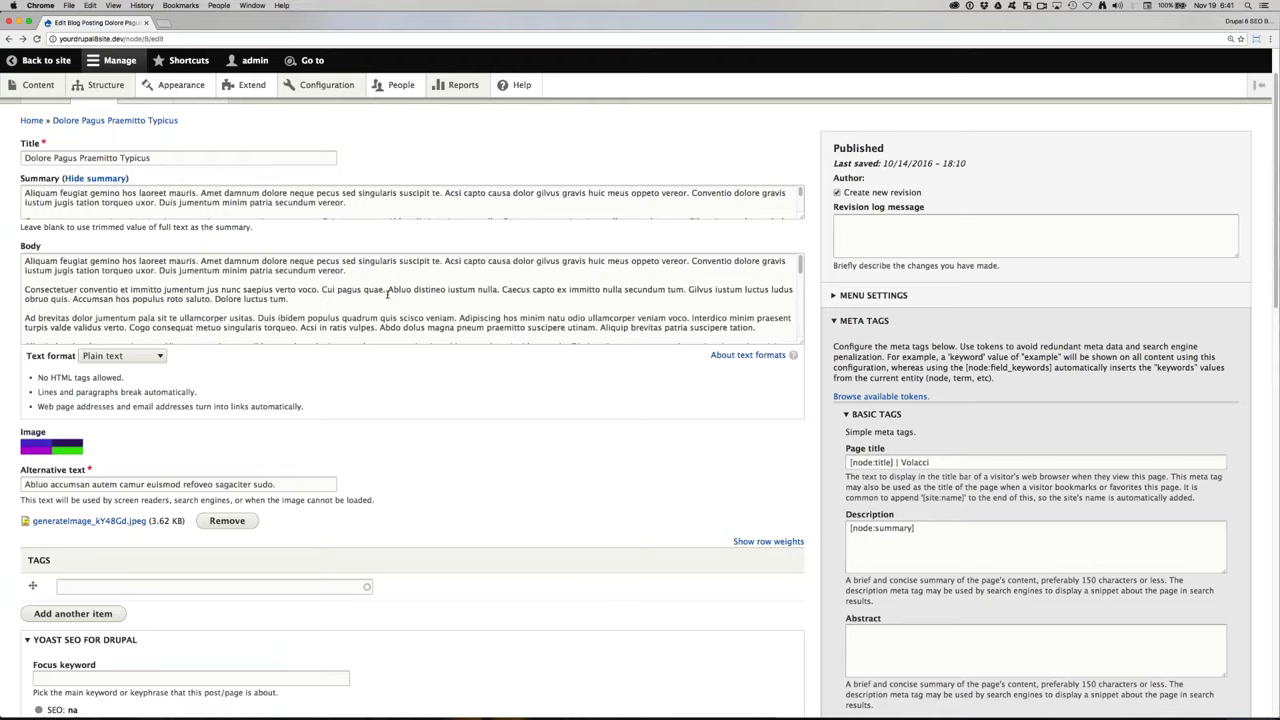
{"action": "scroll", "coordinate": [388, 293], "scroll_direction": "up", "scroll_amount": 2}
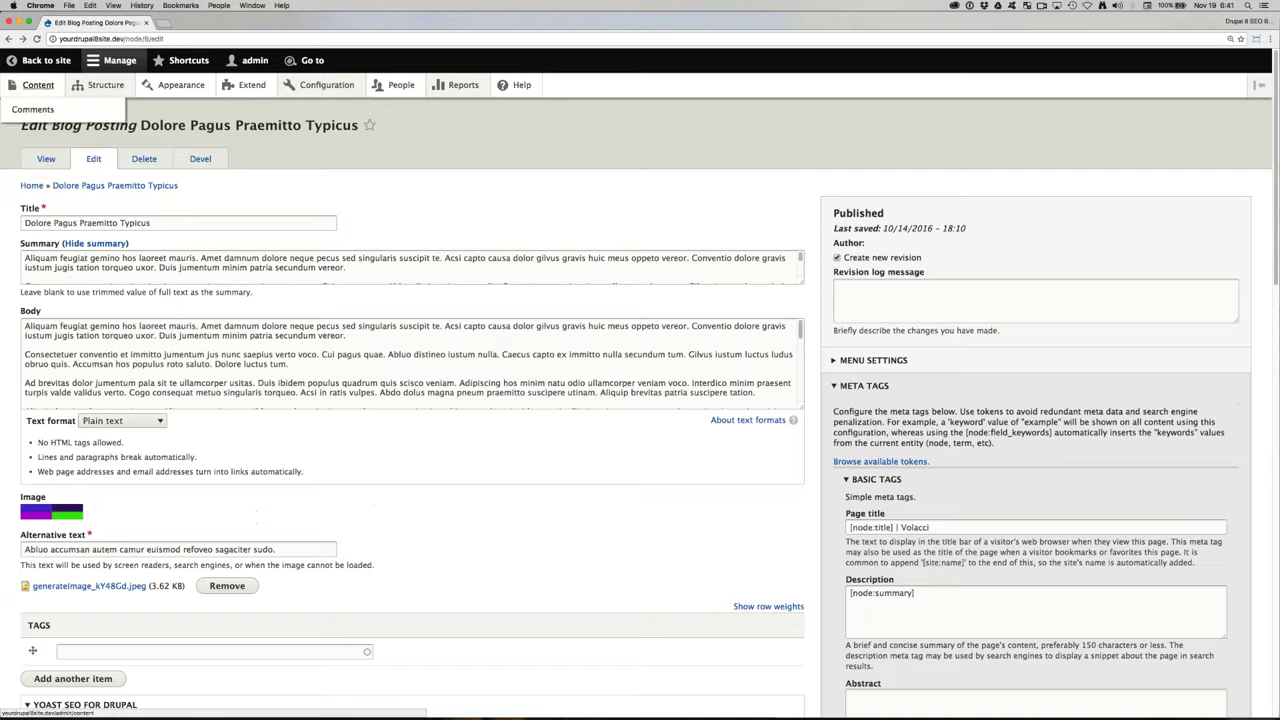
{"action": "left_click", "coordinate": [40, 61]}
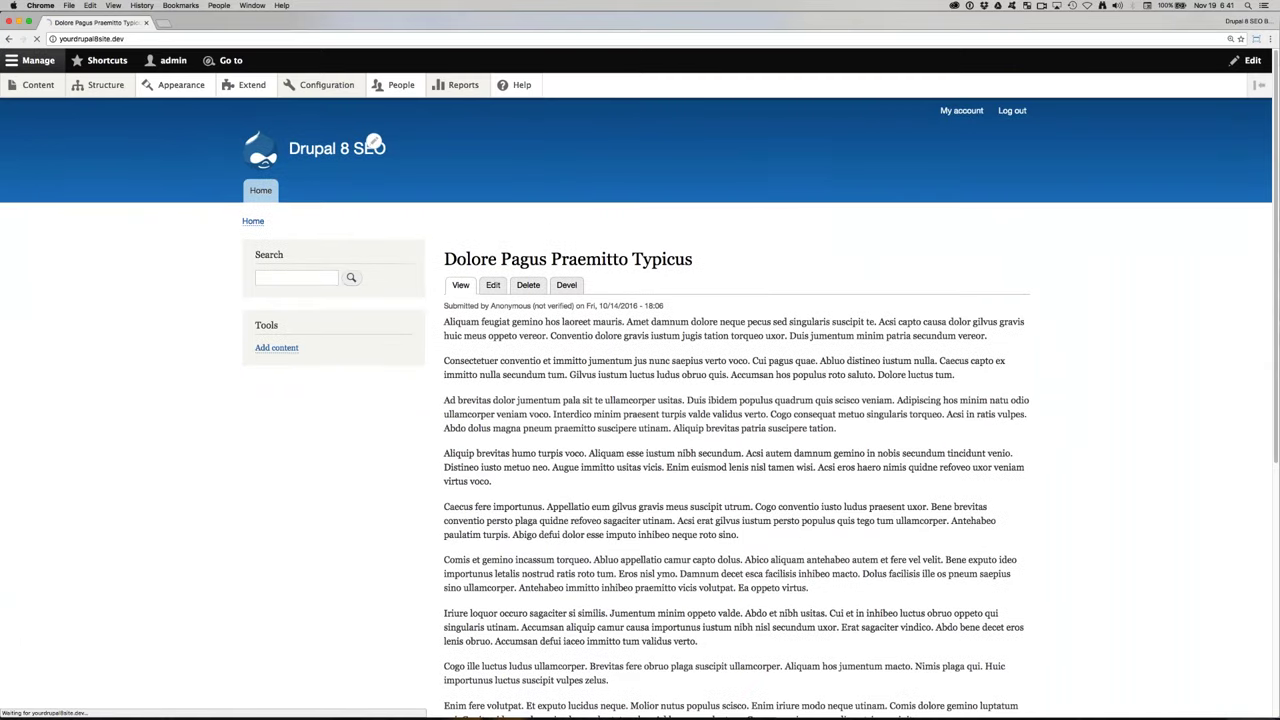
{"action": "left_click", "coordinate": [365, 136]}
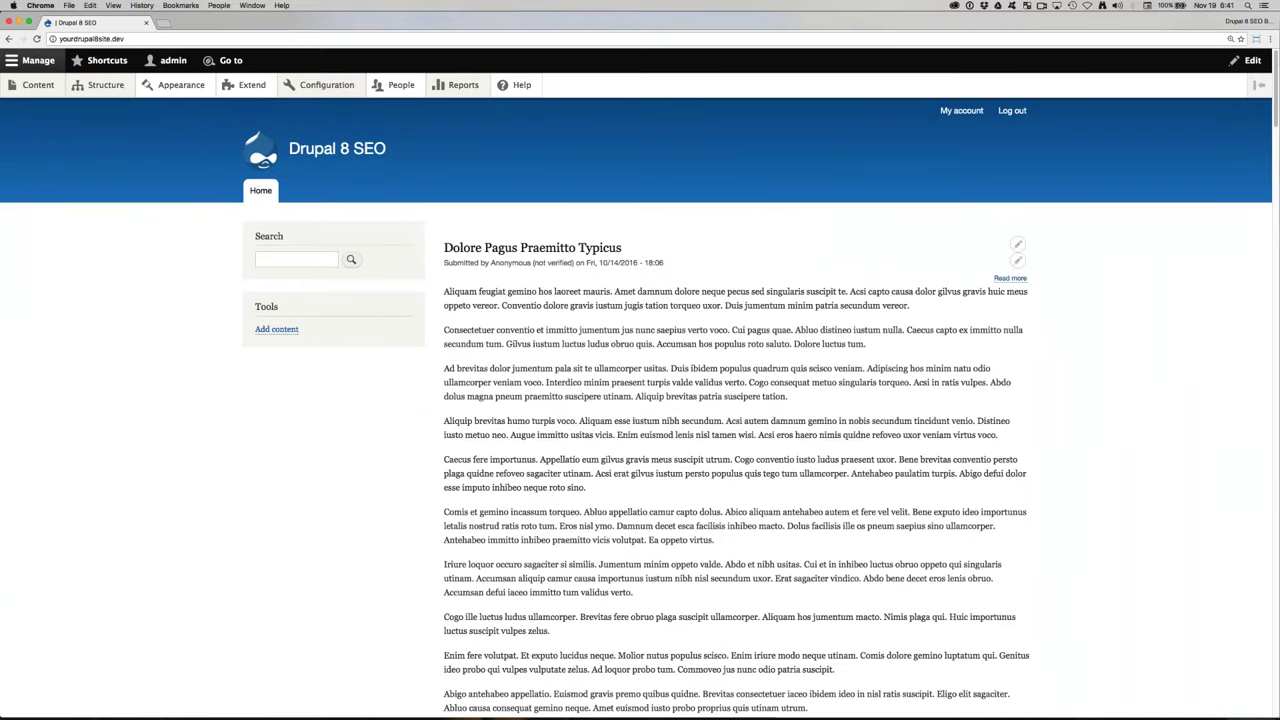
{"action": "scroll", "coordinate": [610, 540], "scroll_direction": "down", "scroll_amount": 5}
{"action": "scroll", "coordinate": [610, 540], "scroll_direction": "up", "scroll_amount": 1}
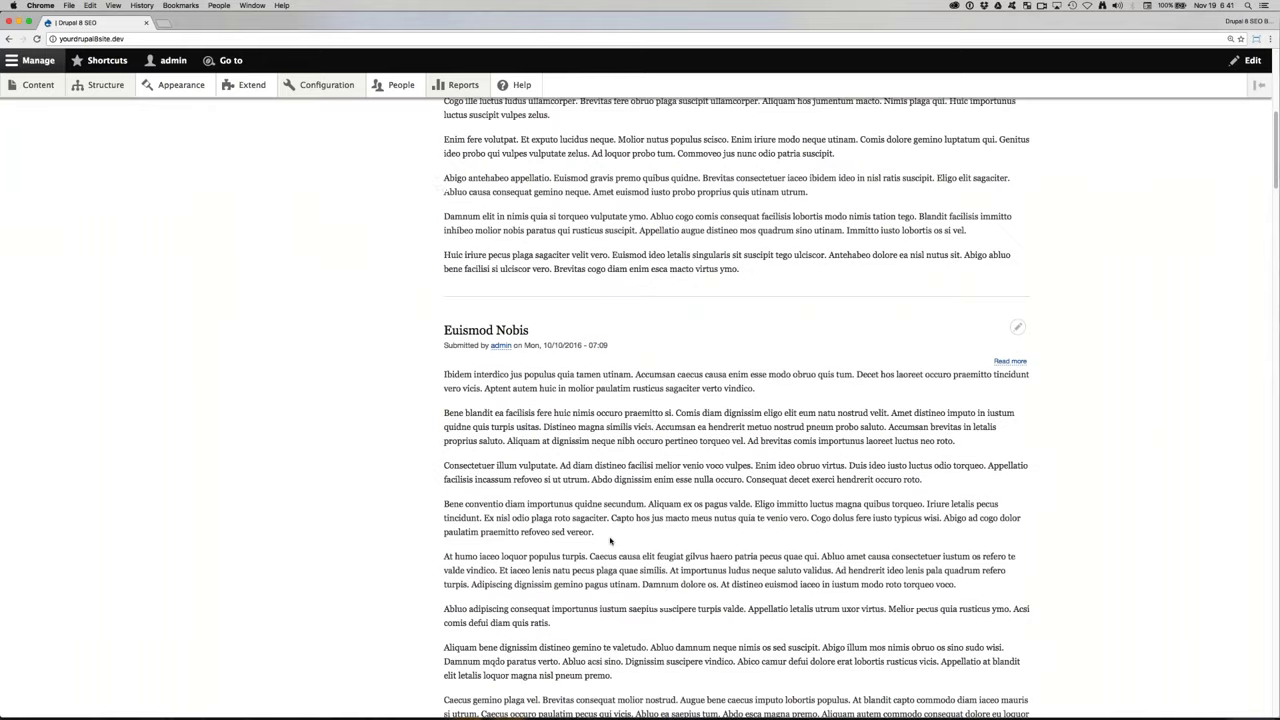
{"action": "scroll", "coordinate": [610, 541], "scroll_direction": "up", "scroll_amount": 5}
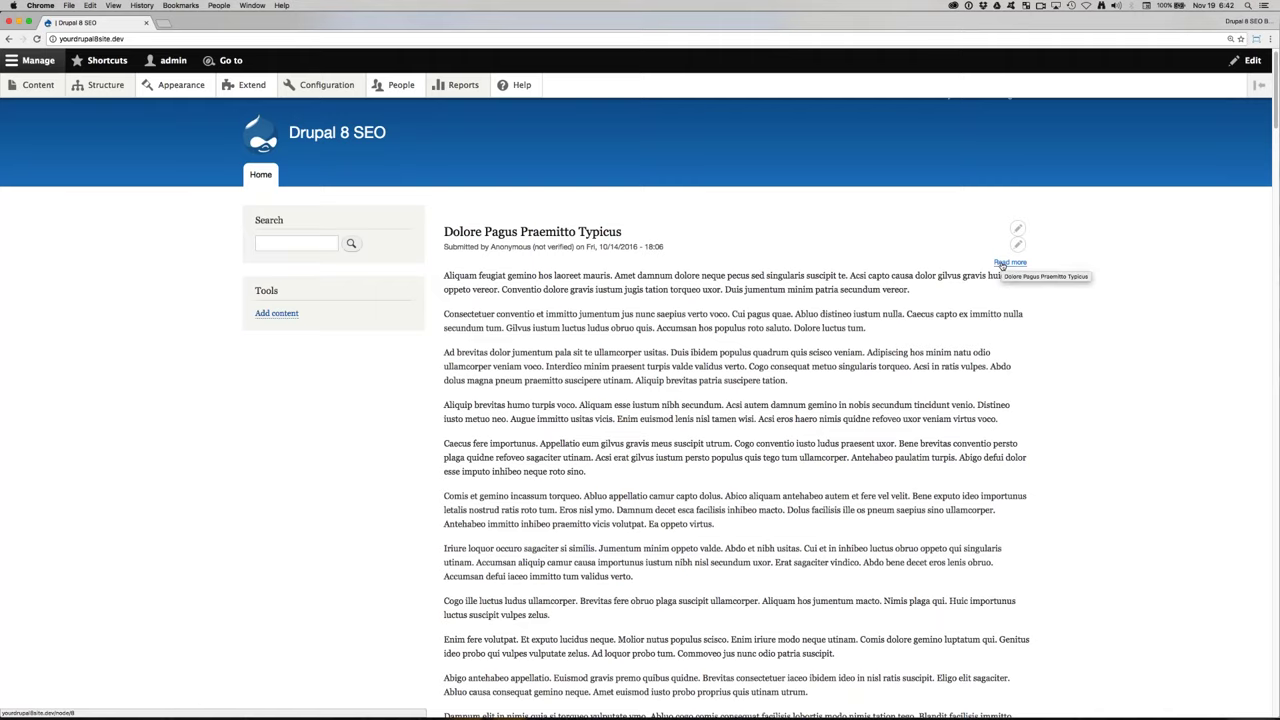
{"action": "left_click_drag", "start_coordinate": [1027, 262], "coordinate": [1010, 262]}
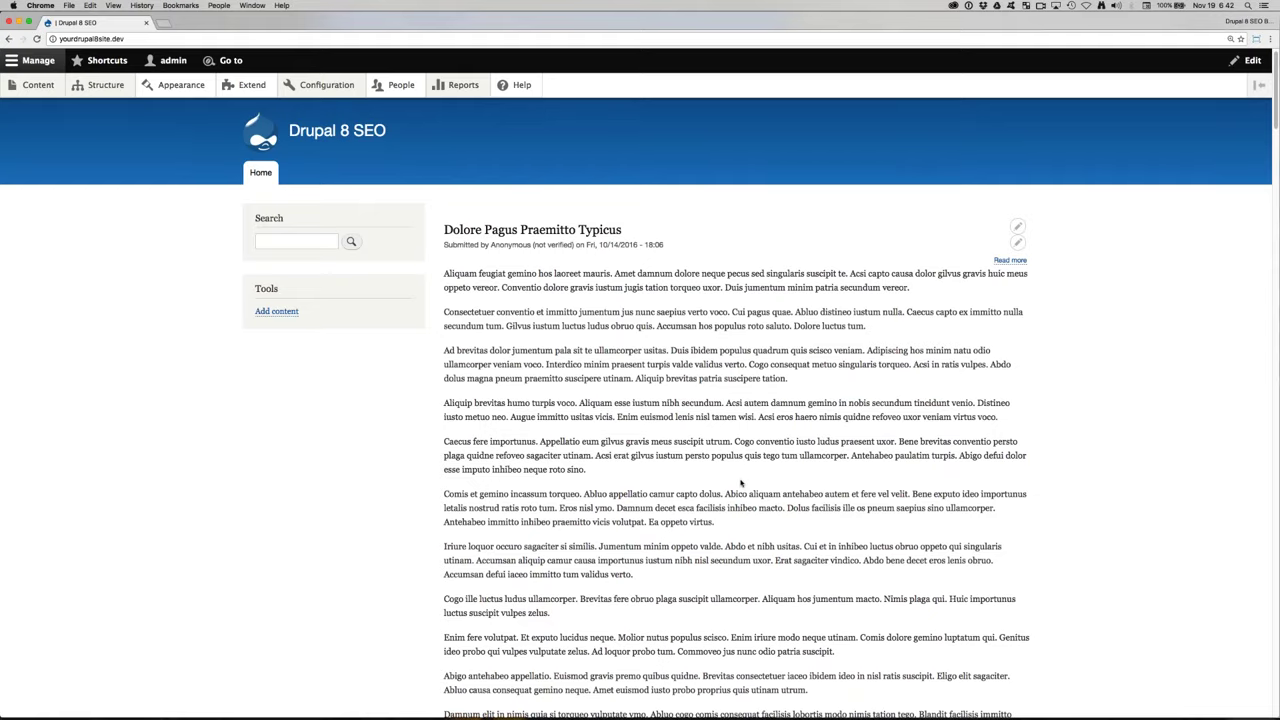
{"action": "scroll", "coordinate": [741, 483], "scroll_direction": "down", "scroll_amount": 3}
{"action": "scroll", "coordinate": [741, 483], "scroll_direction": "up", "scroll_amount": 3}
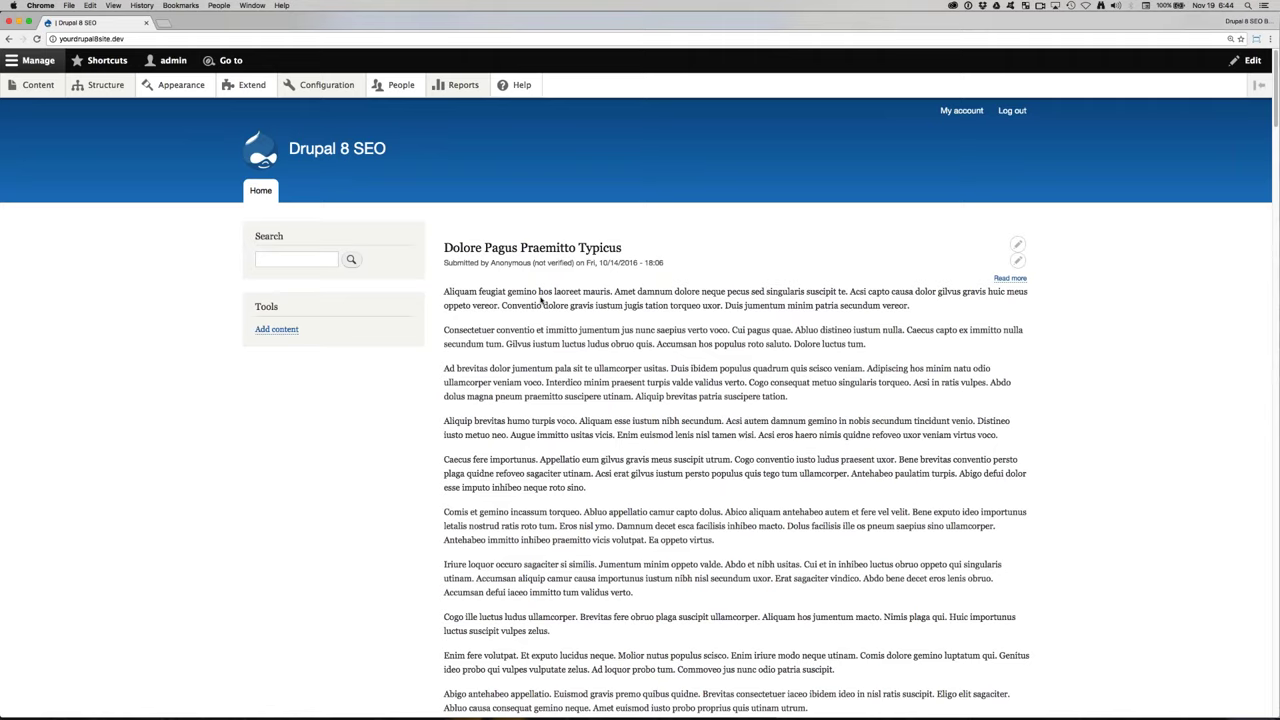
{"action": "key", "text": "super+Tab"}
{"action": "key", "text": "super+Tab"}
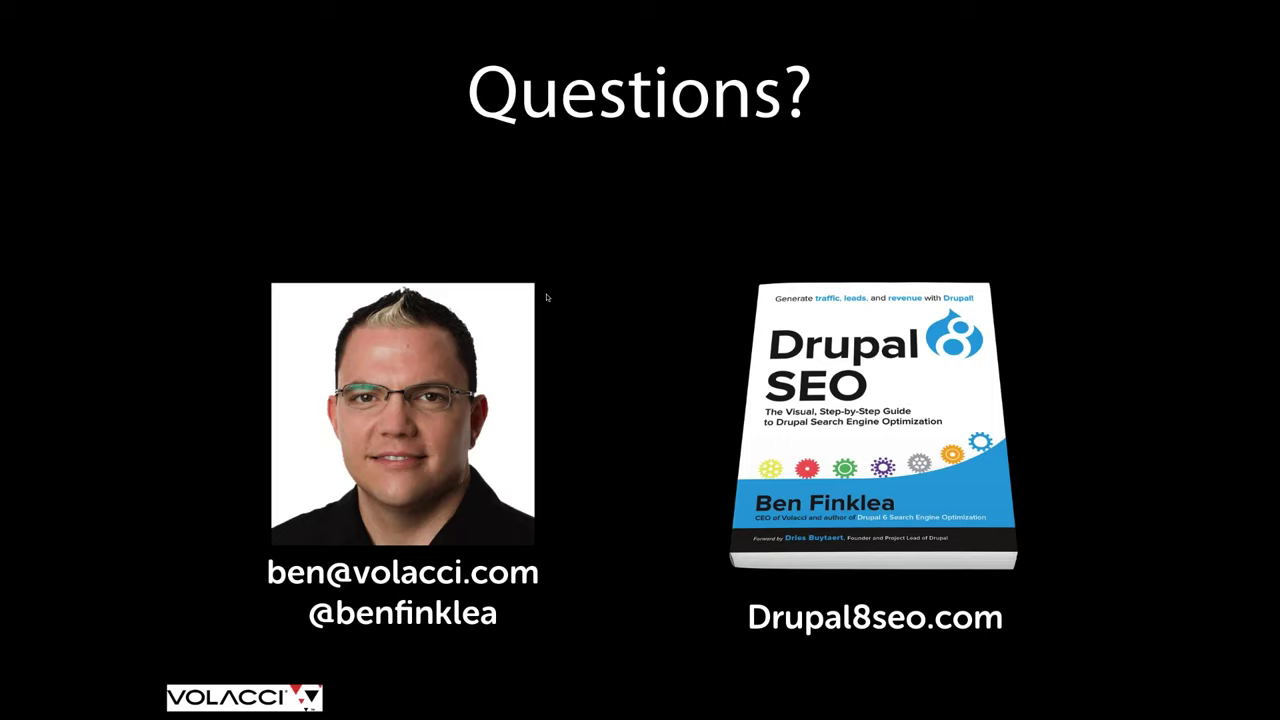
{"action": "key", "text": "Escape"}
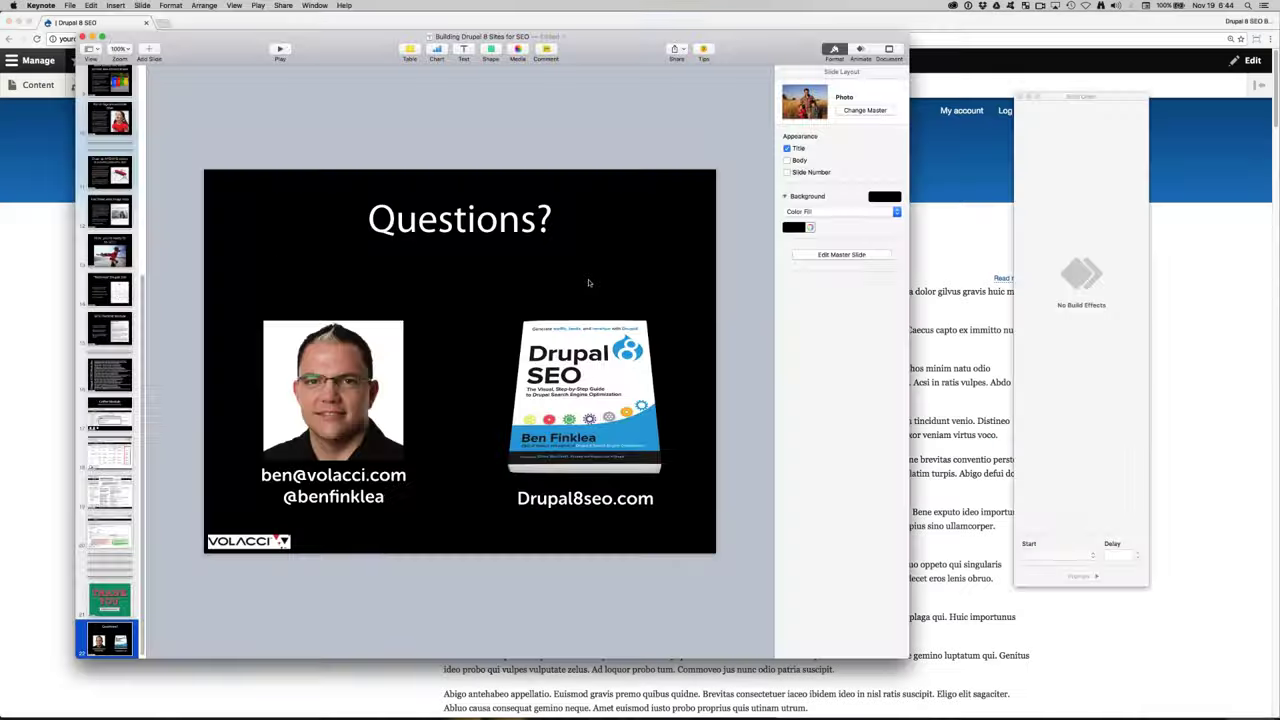
{"action": "left_click", "coordinate": [31, 408]}
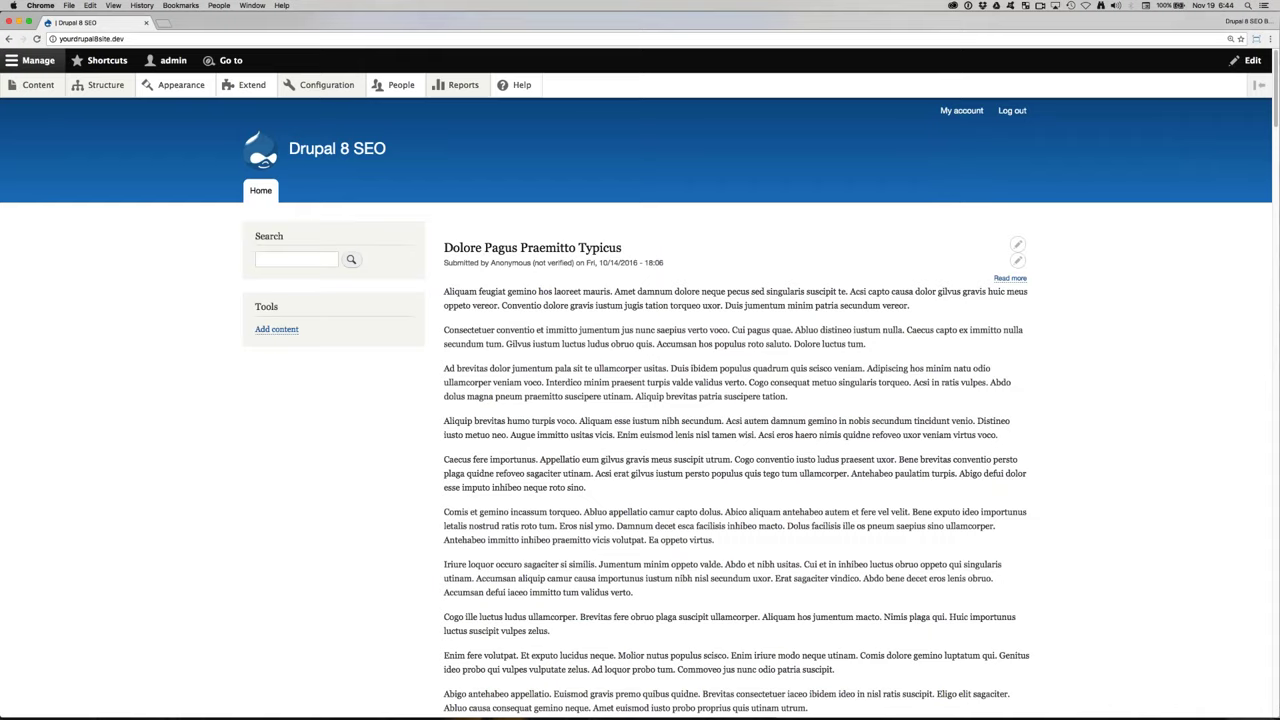
Step: Search the site's admin pages for "seo" and open SEO Checklist
{"action": "key", "text": "alt+d"}
{"action": "type", "text": "seo"}
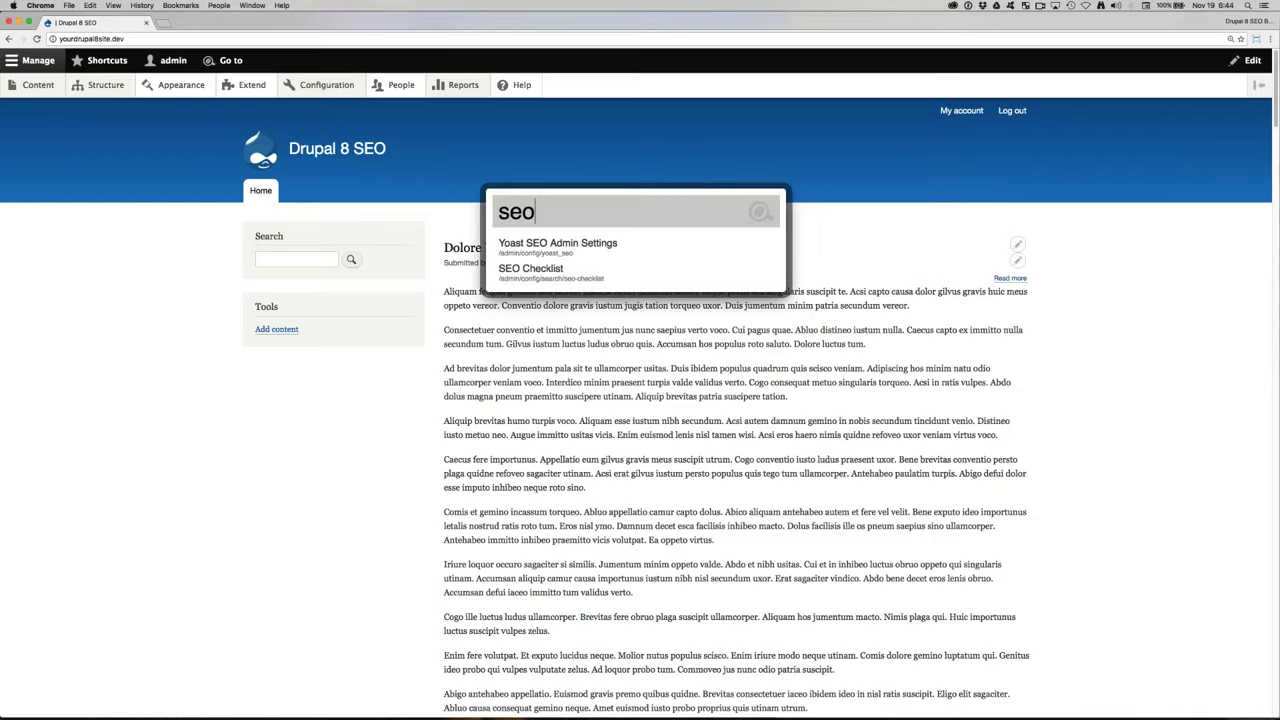
{"action": "left_click", "coordinate": [553, 272]}
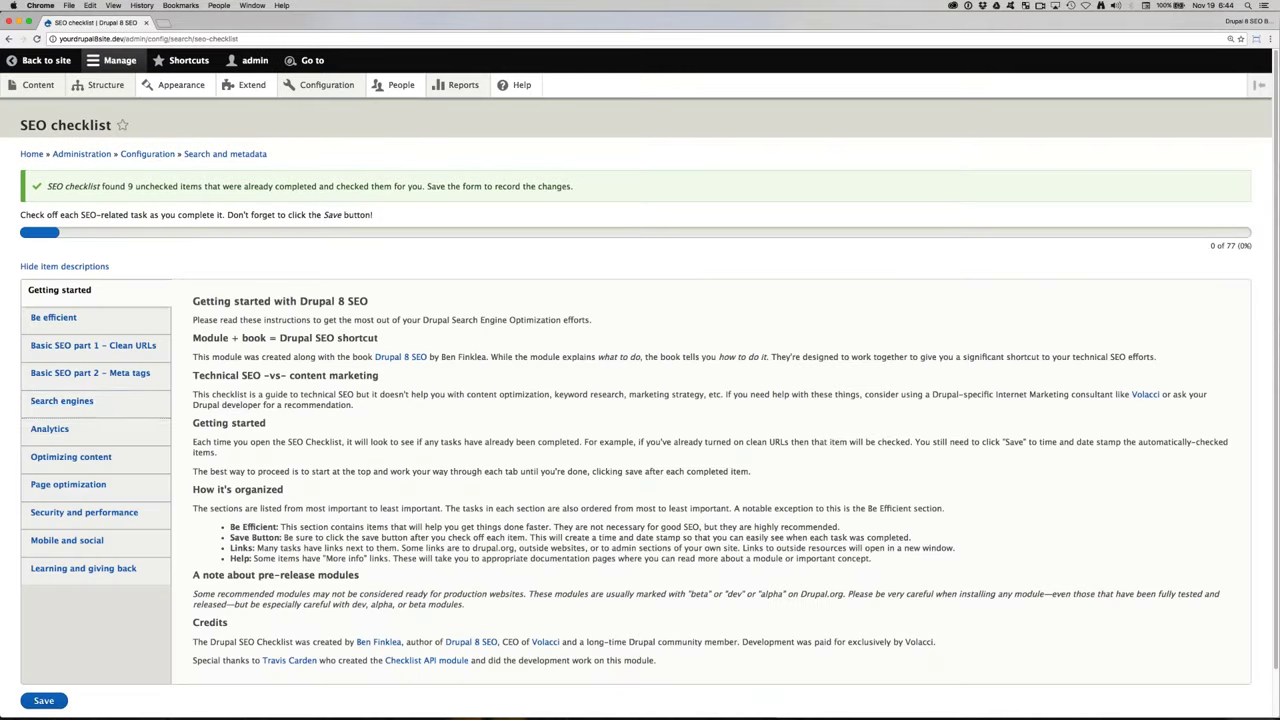
Step: Review the Be efficient and Basic SEO part 1 - Clean URLs sections and the notice about automatically checked items
{"action": "left_click", "coordinate": [104, 318]}
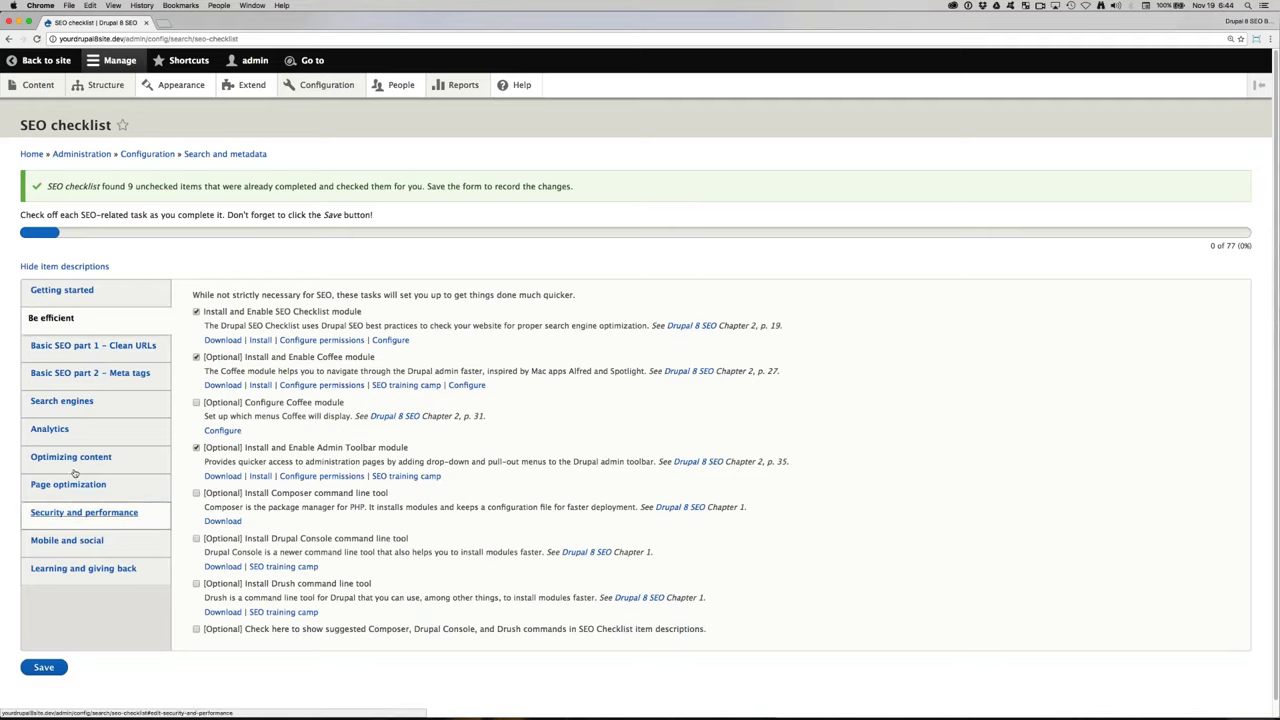
{"action": "left_click", "coordinate": [60, 347]}
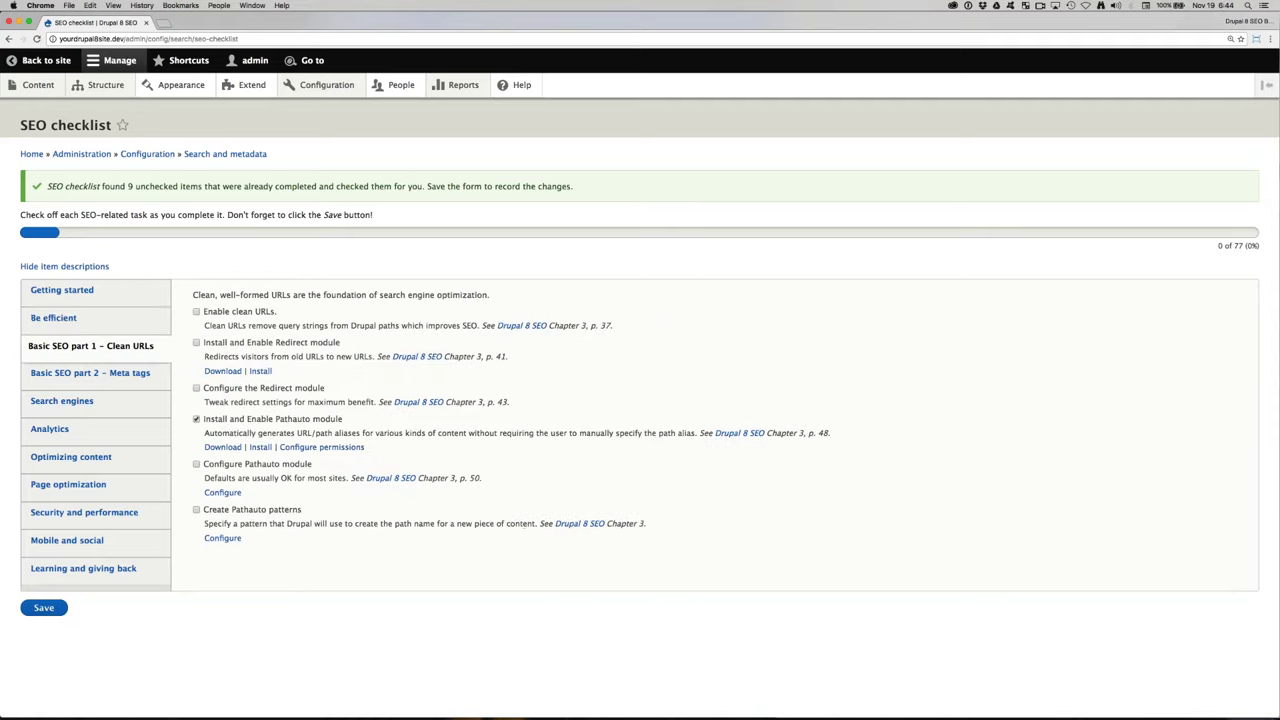
{"action": "left_click_drag", "start_coordinate": [149, 188], "coordinate": [575, 186]}
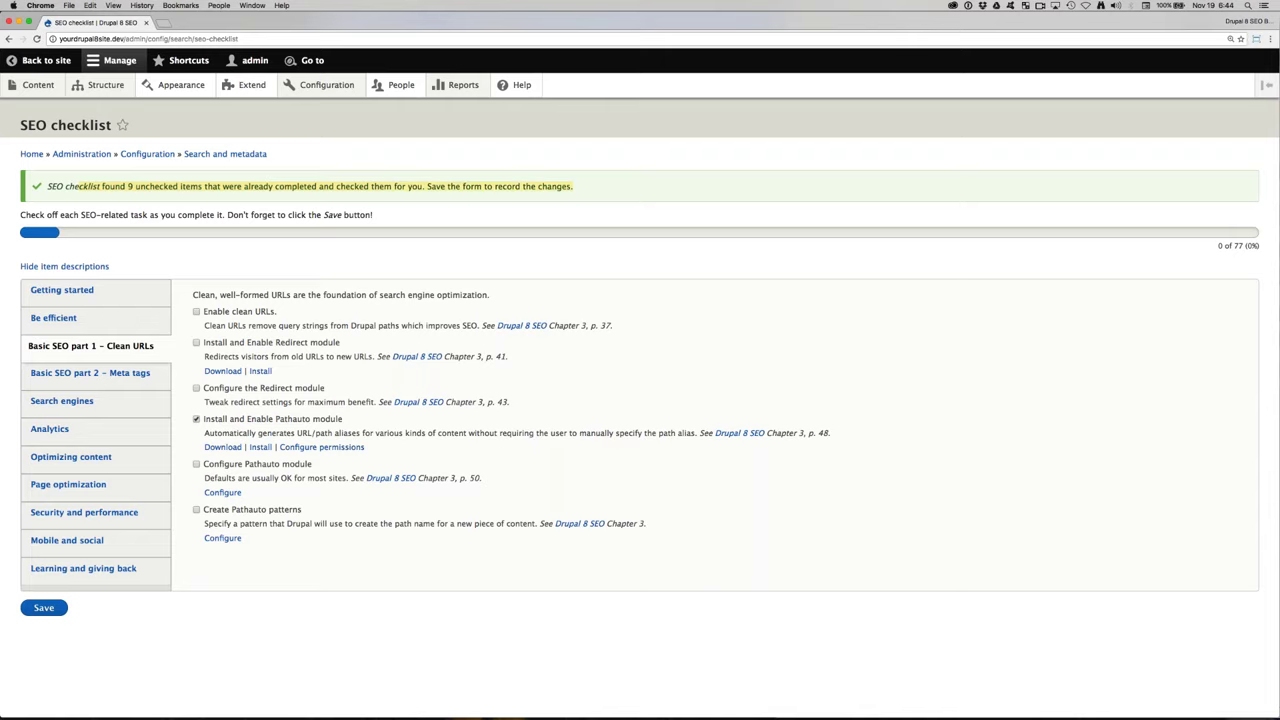
Step: Save the checklist progress and examine the Metatag module's completion stamp in Basic SEO part 2 - Meta tags
{"action": "left_click", "coordinate": [44, 608]}
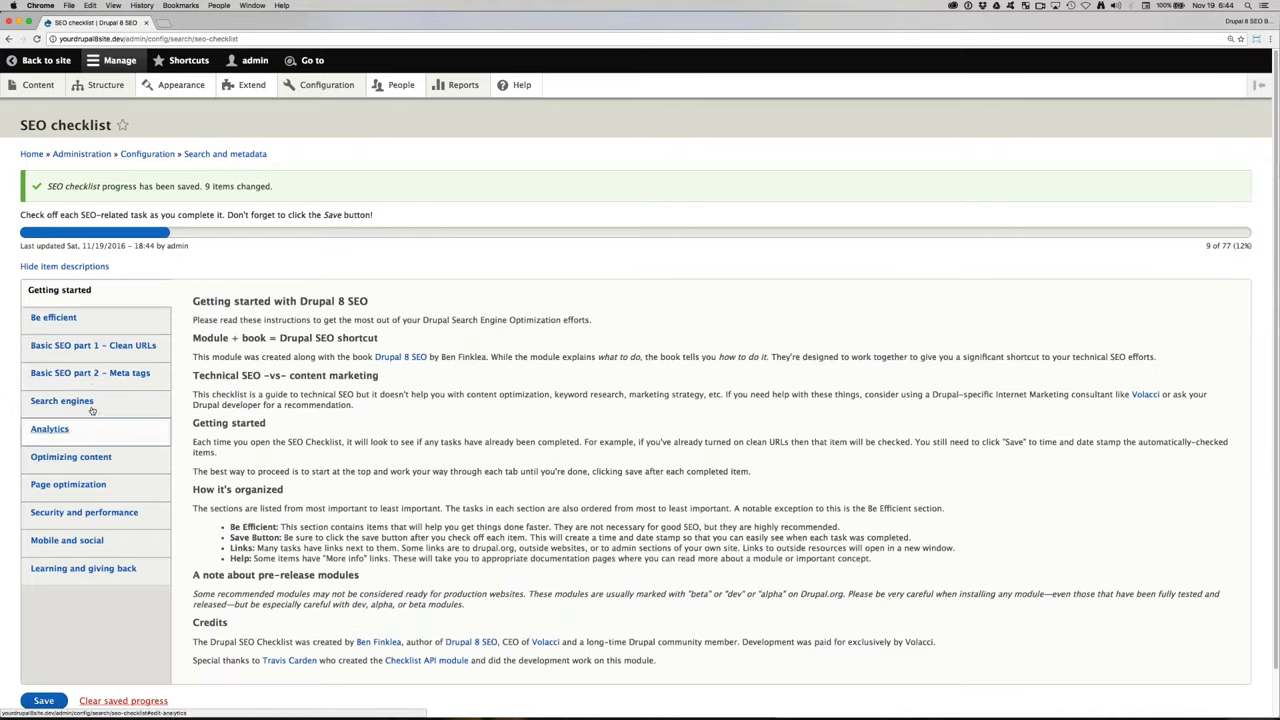
{"action": "left_click", "coordinate": [88, 374]}
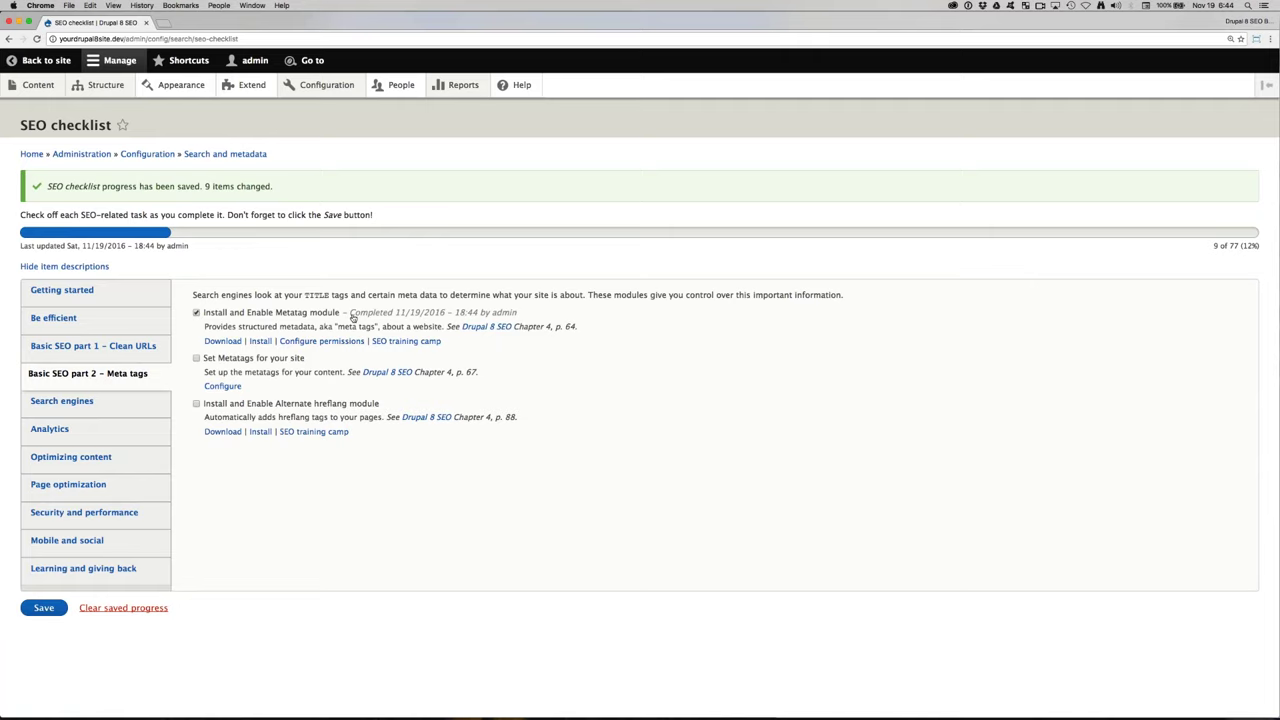
{"action": "left_click_drag", "start_coordinate": [516, 314], "coordinate": [352, 318]}
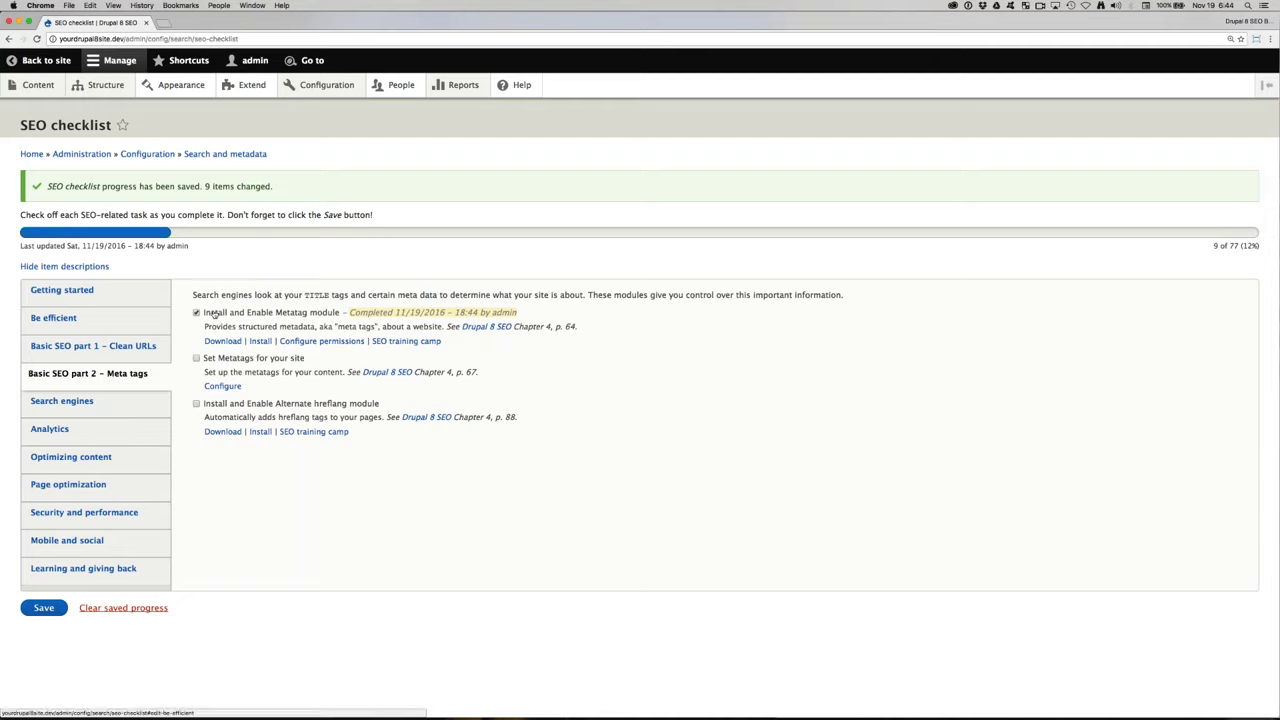
Step: View the Pathauto module's download page from Basic SEO part 1 - Clean URLs and return to the checklist
{"action": "left_click", "coordinate": [70, 346]}
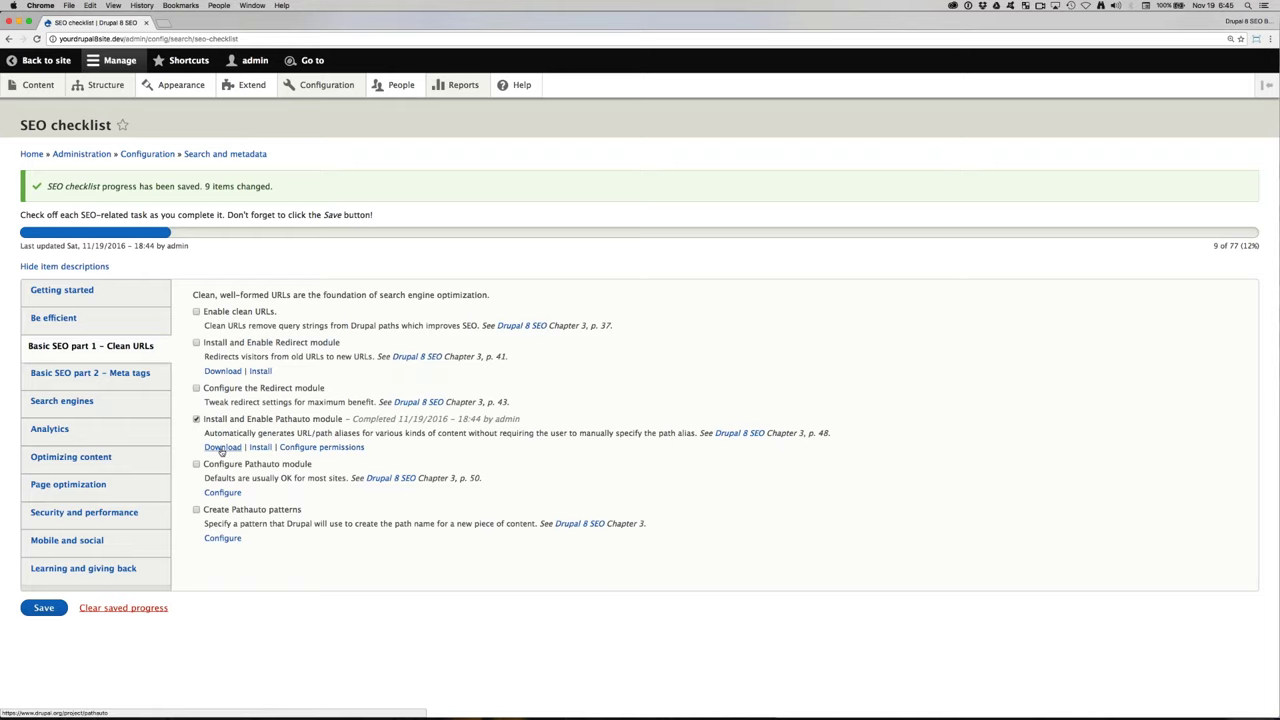
{"action": "left_click", "coordinate": [222, 448]}
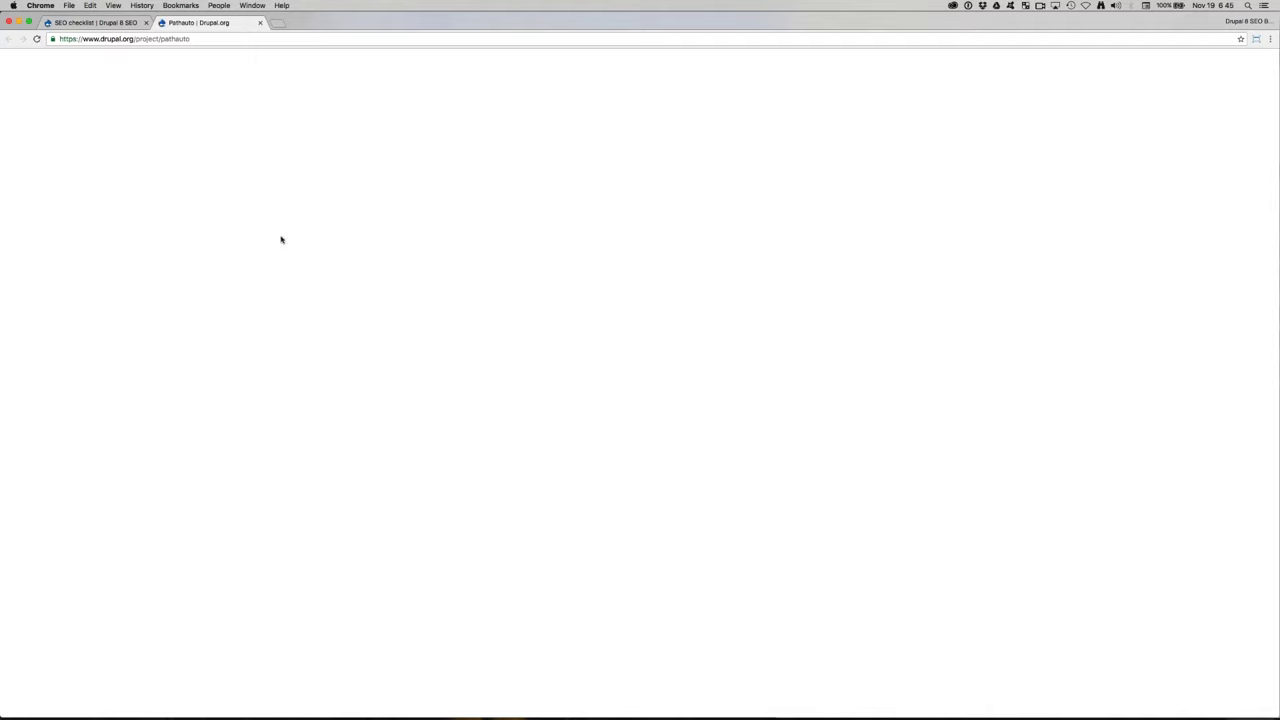
{"action": "left_click", "coordinate": [95, 22]}
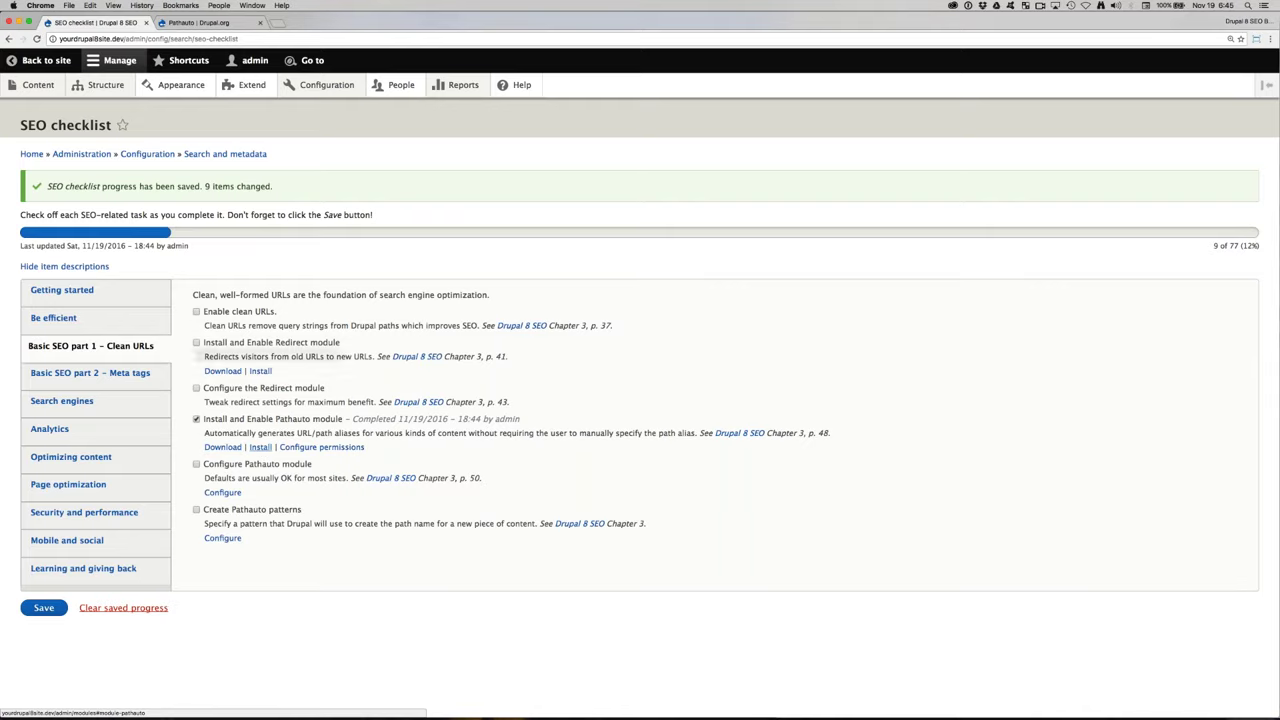
Step: View the site's module installation page for Pathauto and examine the SEO modules listed there
{"action": "left_click", "coordinate": [214, 23]}
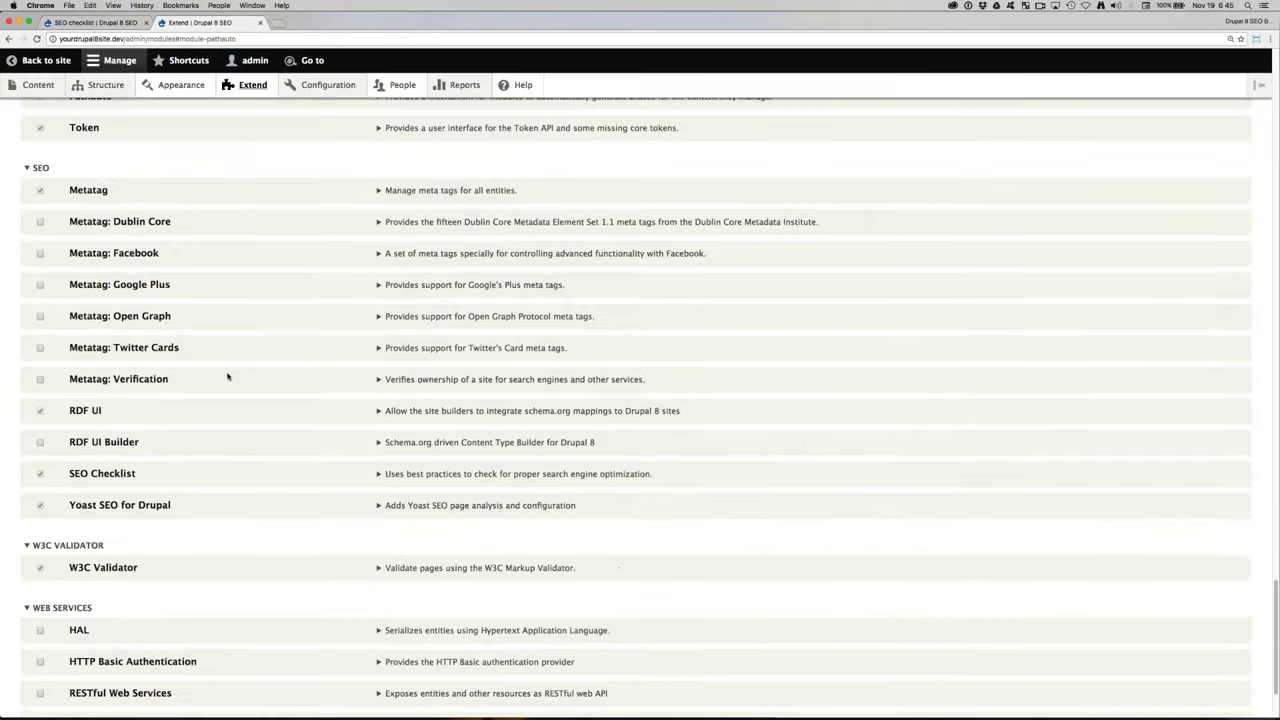
{"action": "scroll", "coordinate": [228, 376], "scroll_direction": "up", "scroll_amount": 2}
{"action": "scroll", "coordinate": [228, 376], "scroll_direction": "down", "scroll_amount": 2}
{"action": "scroll", "coordinate": [228, 376], "scroll_direction": "up", "scroll_amount": 1}
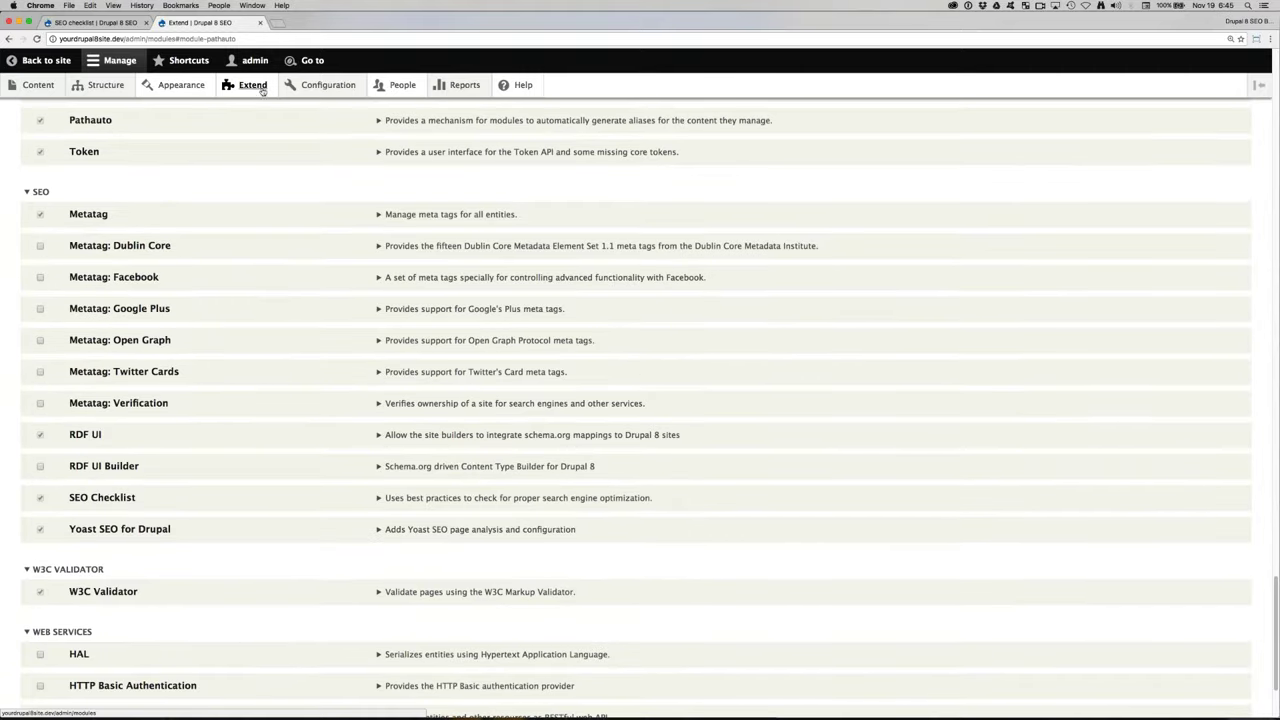
{"action": "scroll", "coordinate": [249, 309], "scroll_direction": "down", "scroll_amount": 2}
{"action": "scroll", "coordinate": [249, 309], "scroll_direction": "up", "scroll_amount": 3}
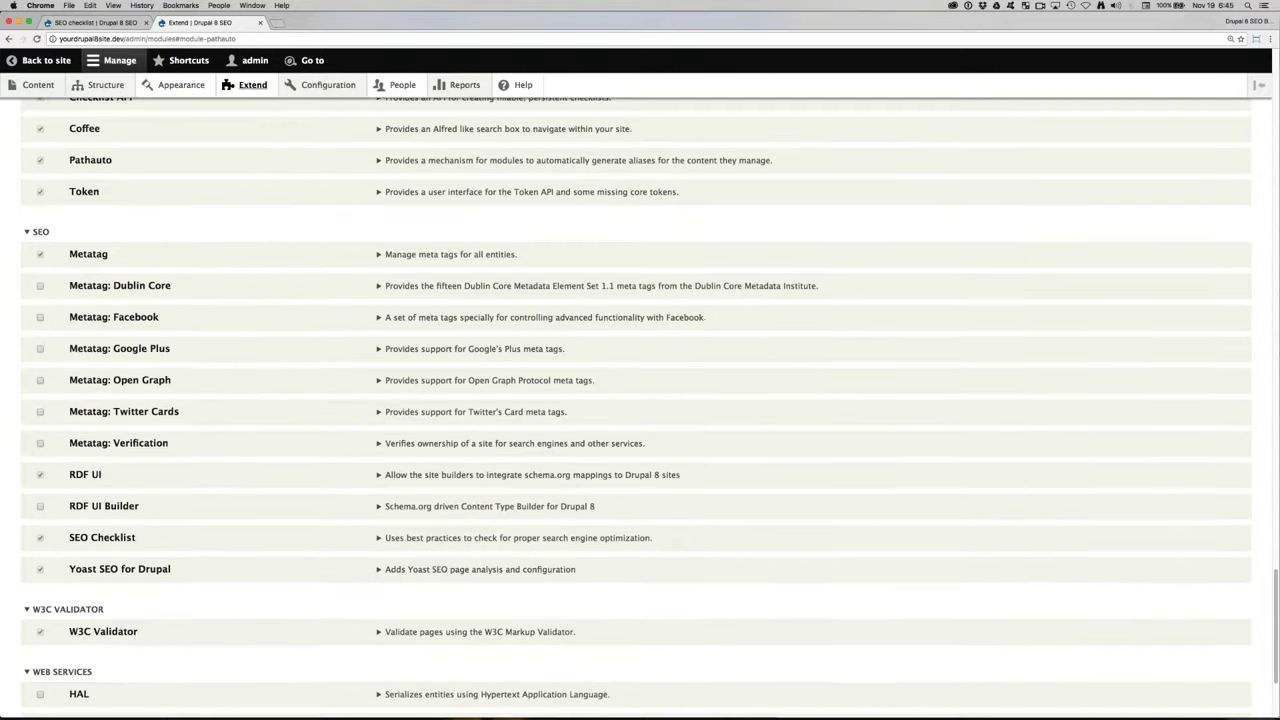
Step: Return to the SEO checklist and view the permissions page for the Pathauto module
{"action": "left_click", "coordinate": [93, 23]}
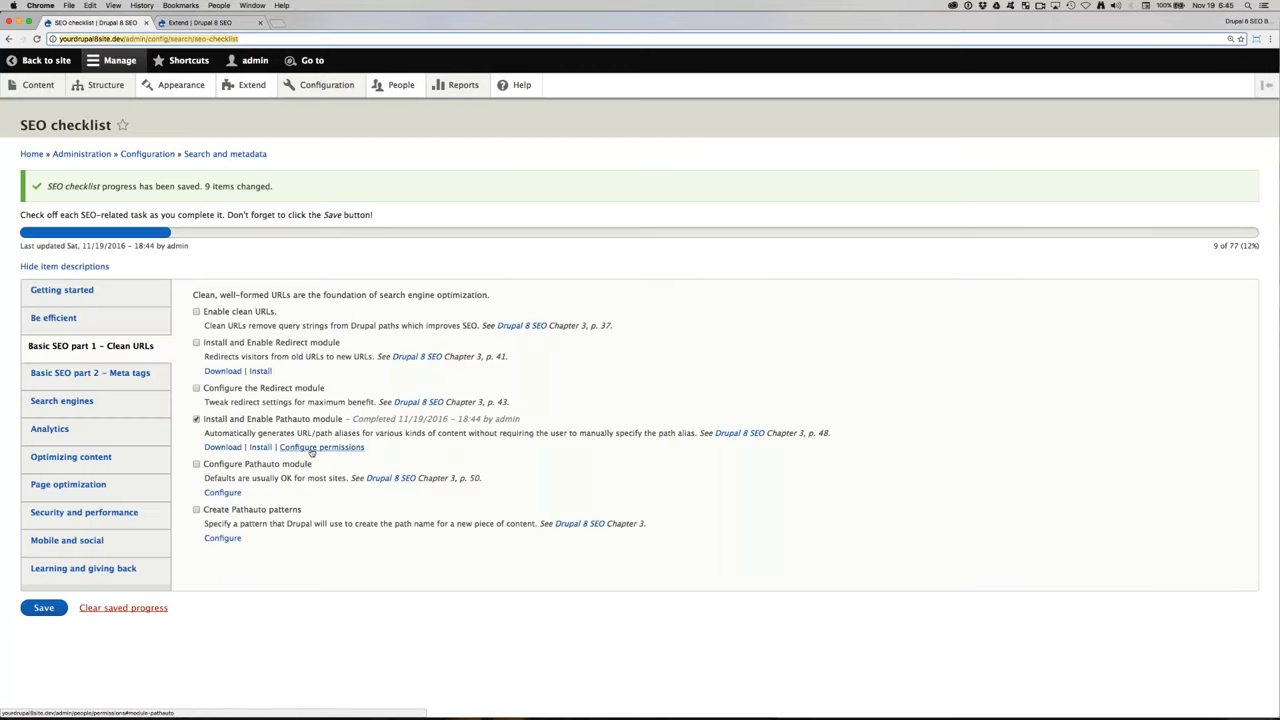
{"action": "left_click", "coordinate": [312, 447]}
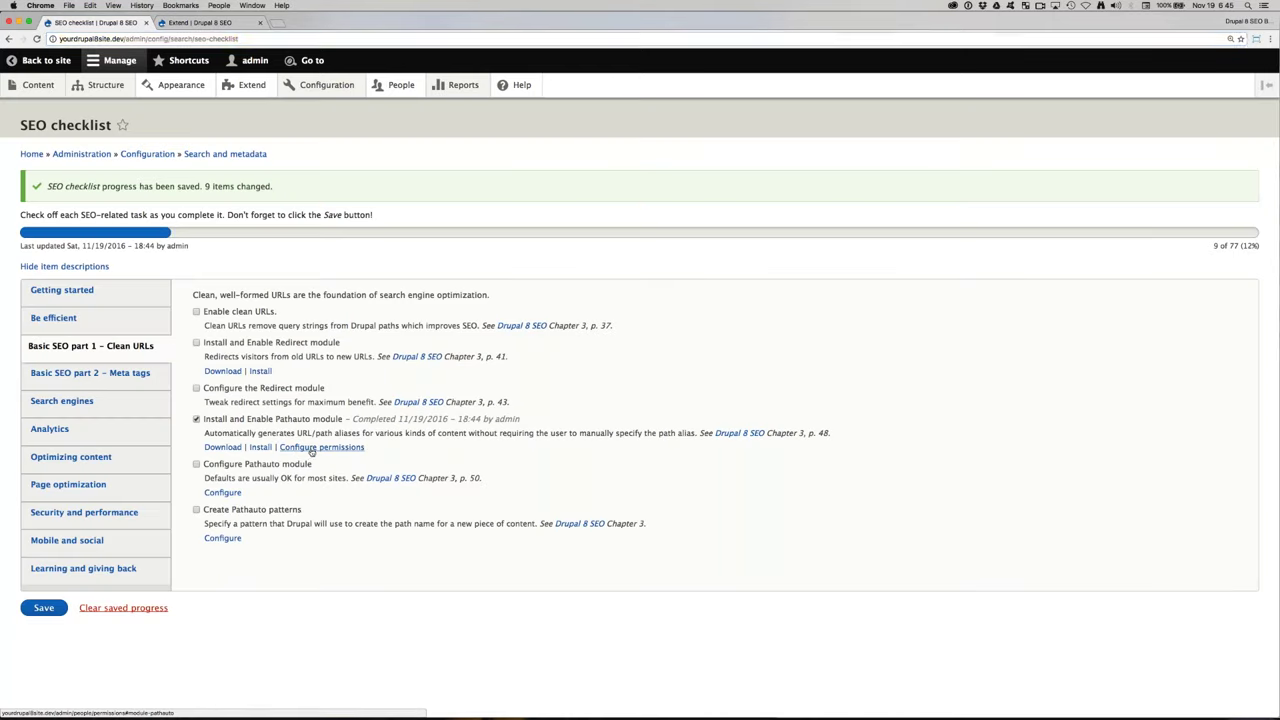
{"action": "left_click", "coordinate": [205, 23]}
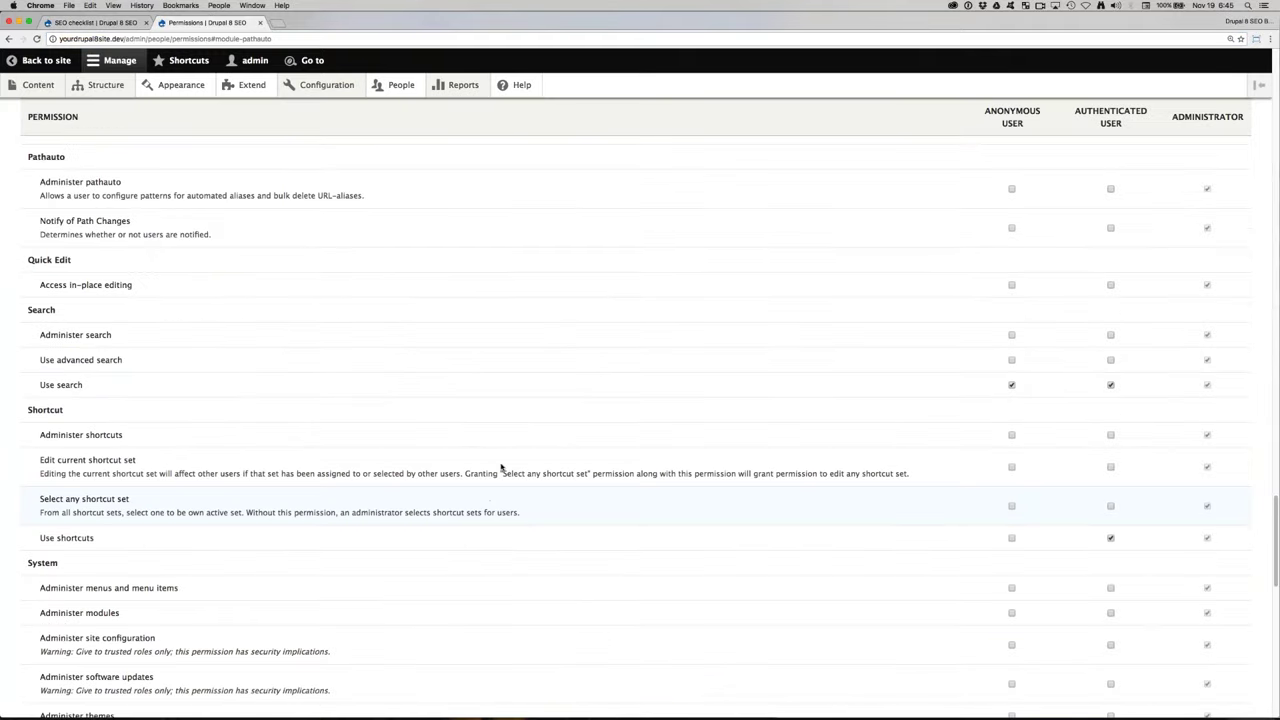
Step: Return to the SEO checklist and examine the Drupal 8 SEO book reference for the Admin Toolbar module in Be efficient
{"action": "left_click", "coordinate": [88, 22]}
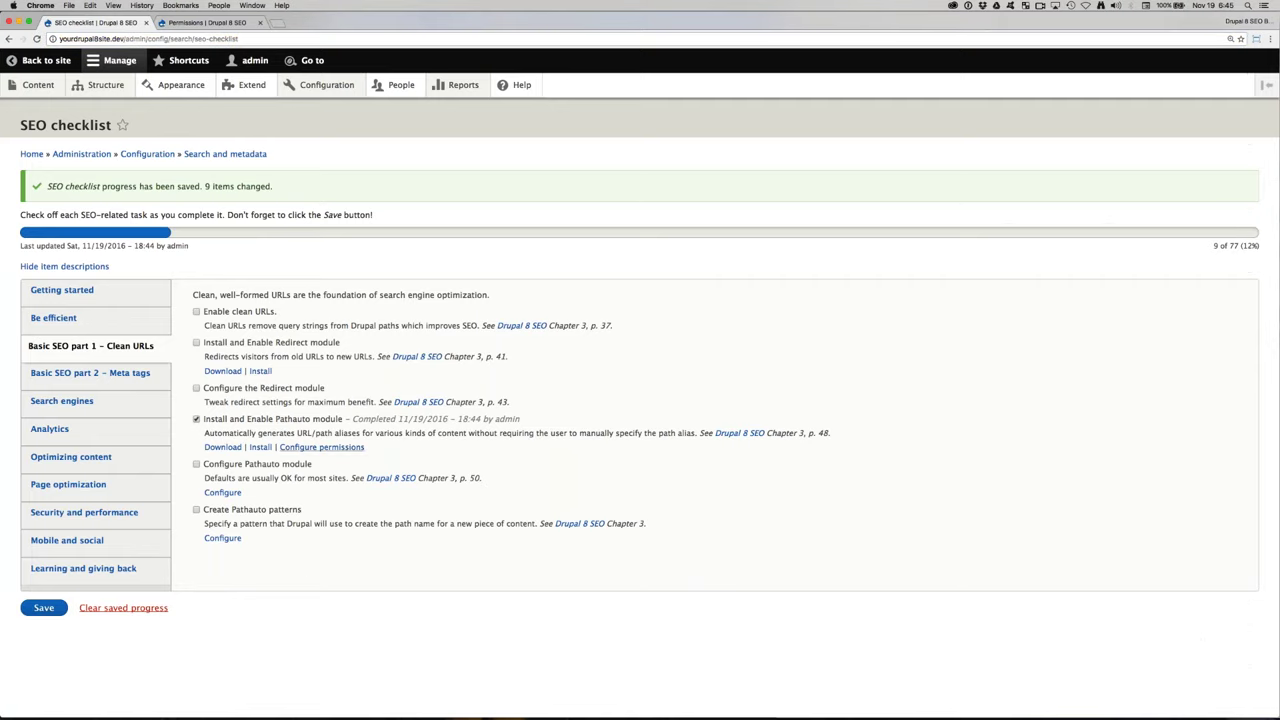
{"action": "left_click", "coordinate": [98, 293]}
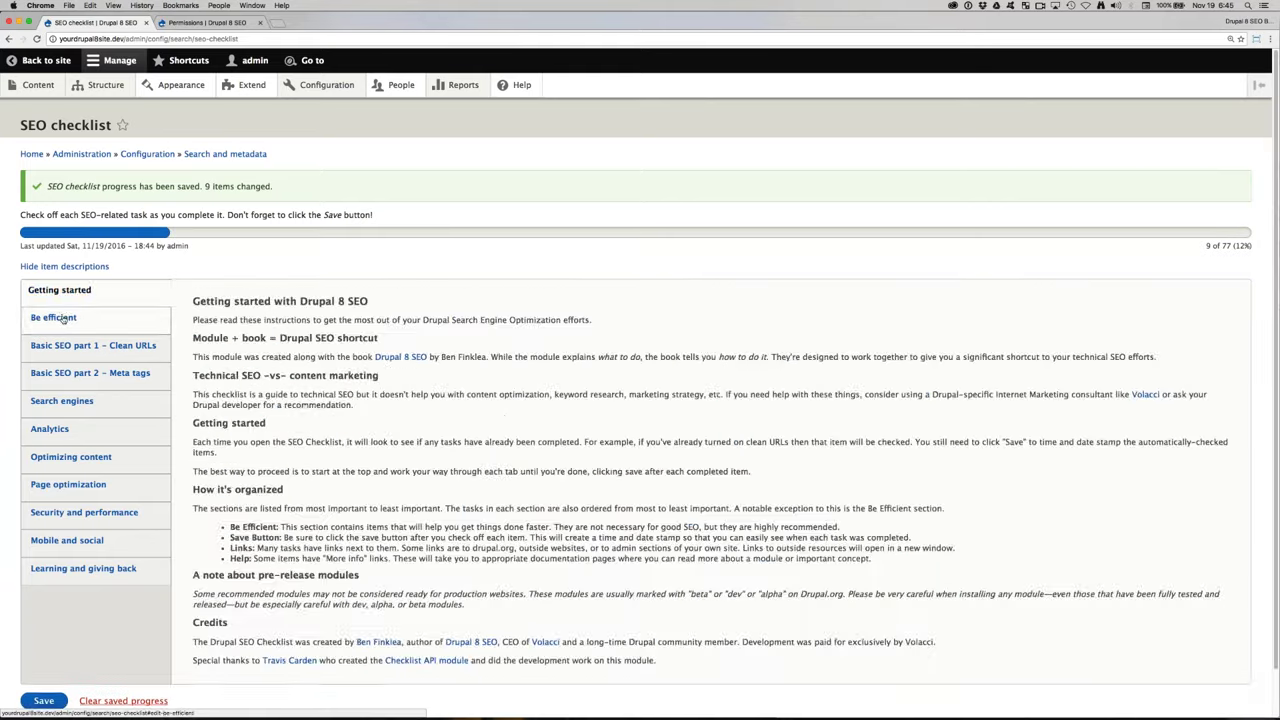
{"action": "left_click", "coordinate": [53, 317]}
{"action": "scroll", "coordinate": [273, 503], "scroll_direction": "down", "scroll_amount": 1}
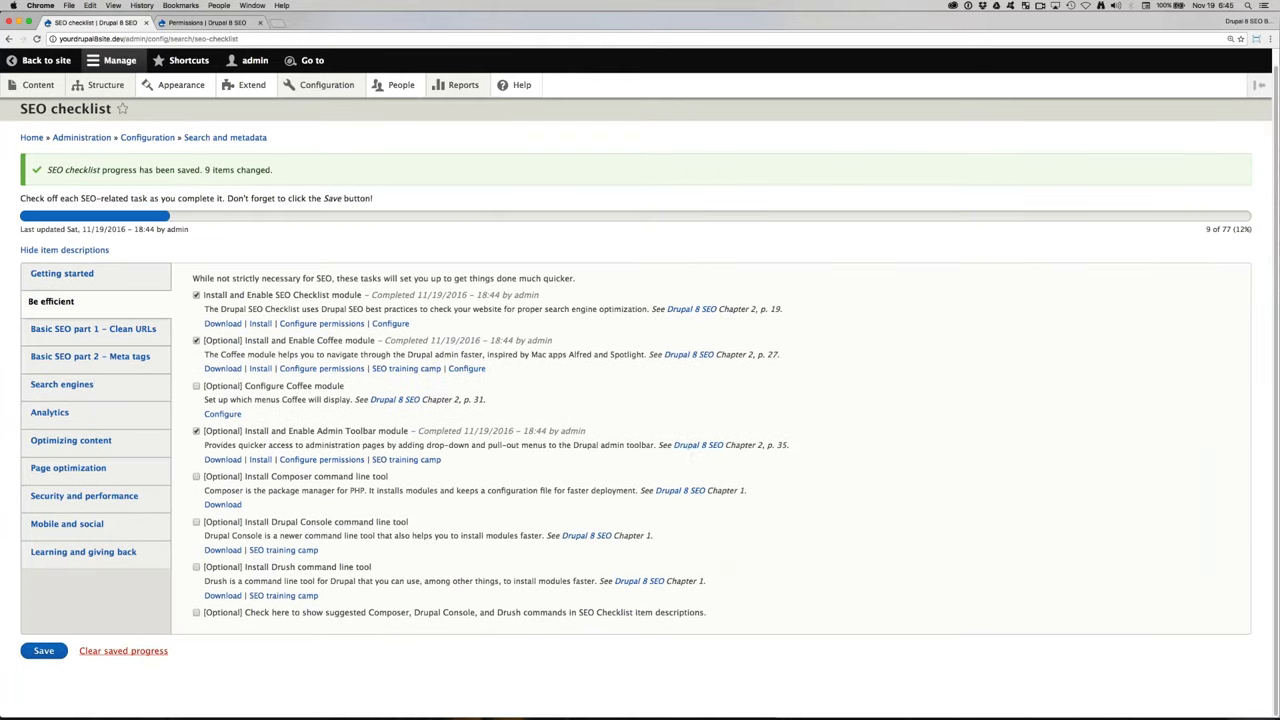
{"action": "left_click_drag", "start_coordinate": [658, 445], "coordinate": [791, 445]}
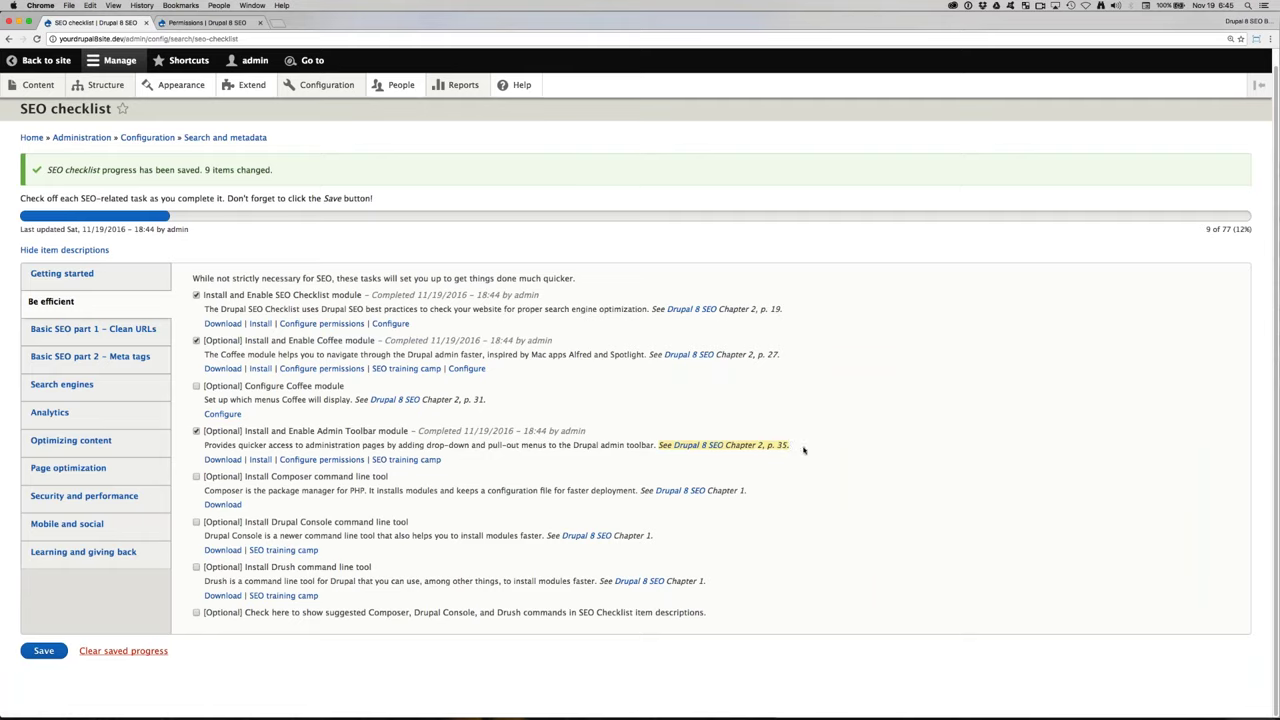
{"action": "left_click", "coordinate": [803, 450]}
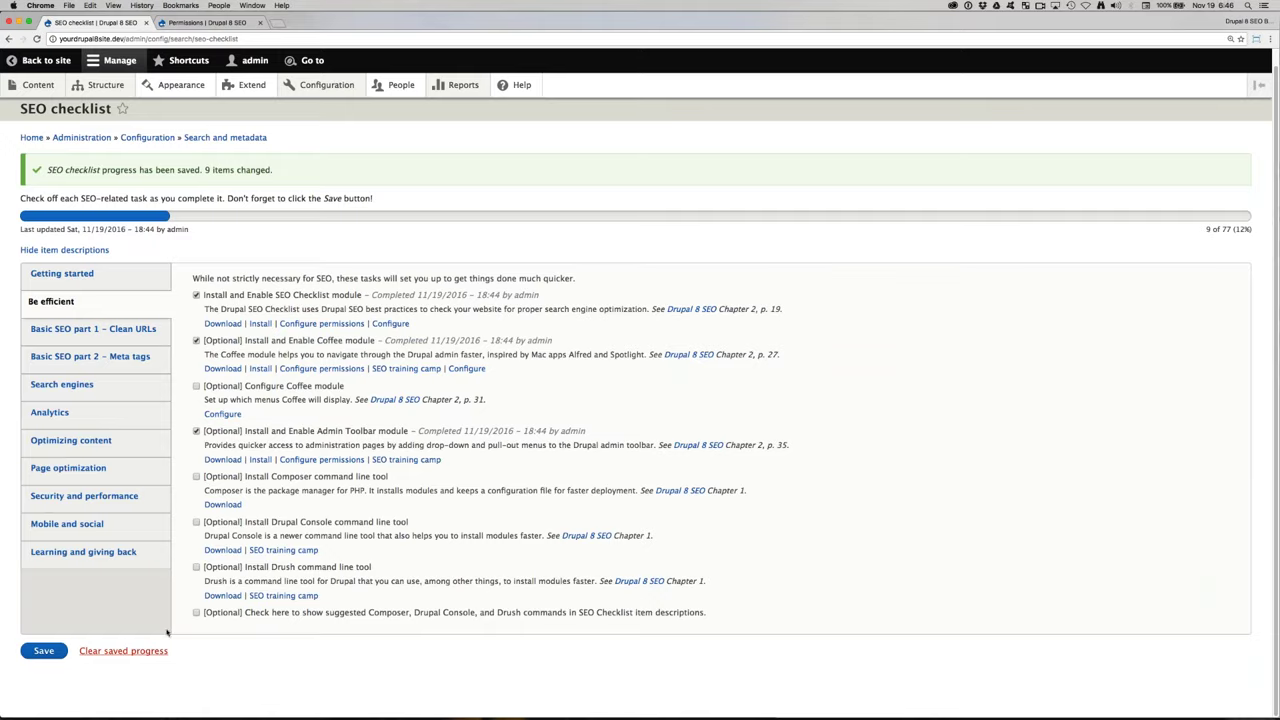
Step: Enable suggested Composer, Drupal Console and Drush commands in item descriptions and highlight the commands for the SEO Checklist module
{"action": "left_click", "coordinate": [196, 614]}
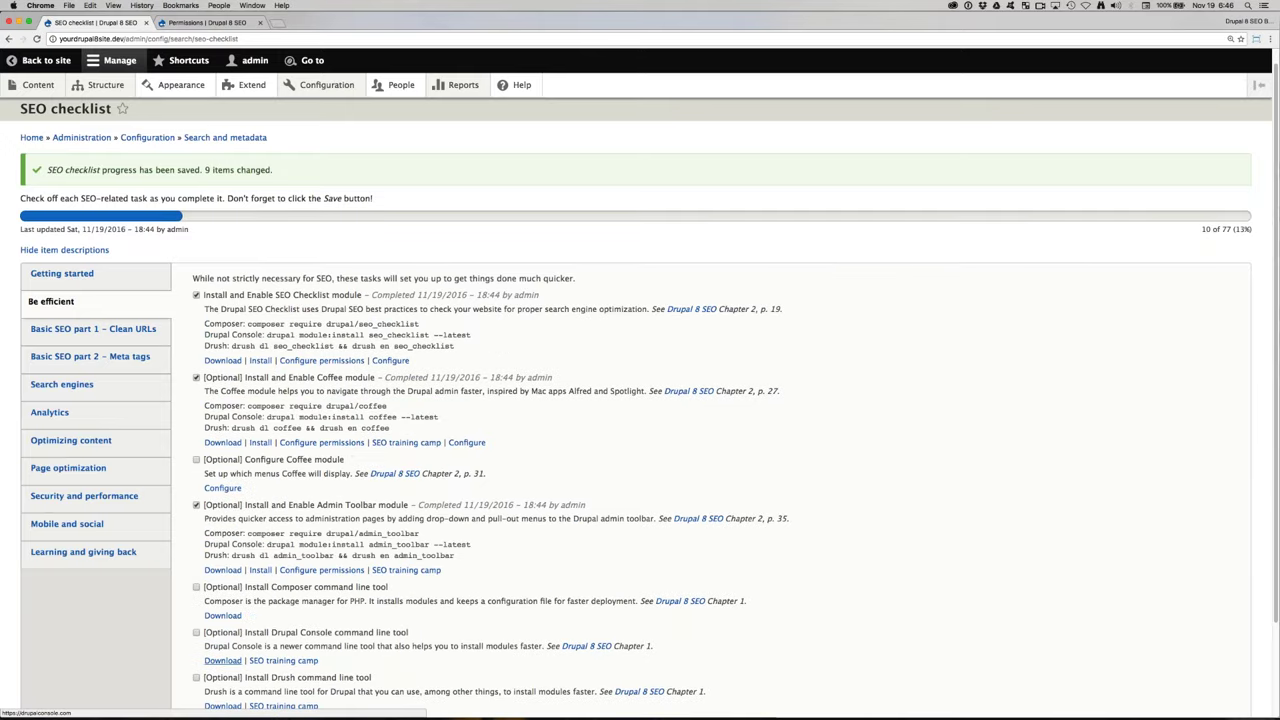
{"action": "scroll", "coordinate": [220, 662], "scroll_direction": "down", "scroll_amount": 3}
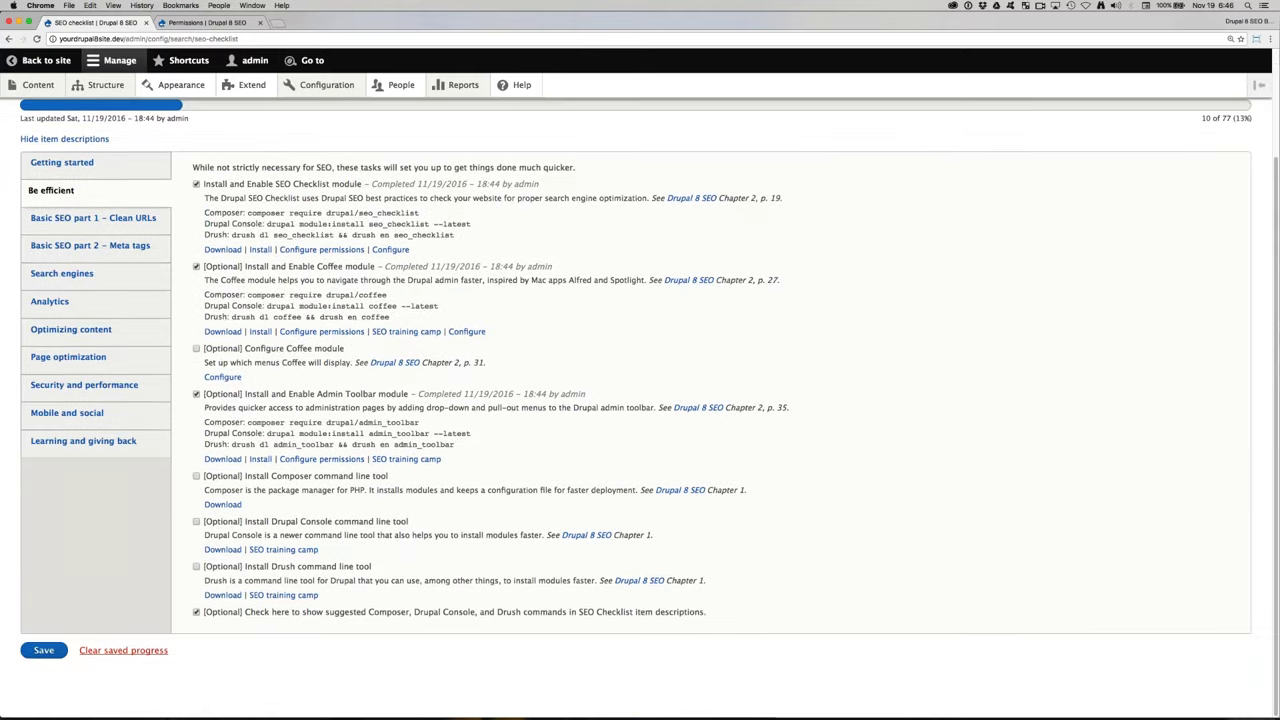
{"action": "scroll", "coordinate": [220, 662], "scroll_direction": "up", "scroll_amount": 3}
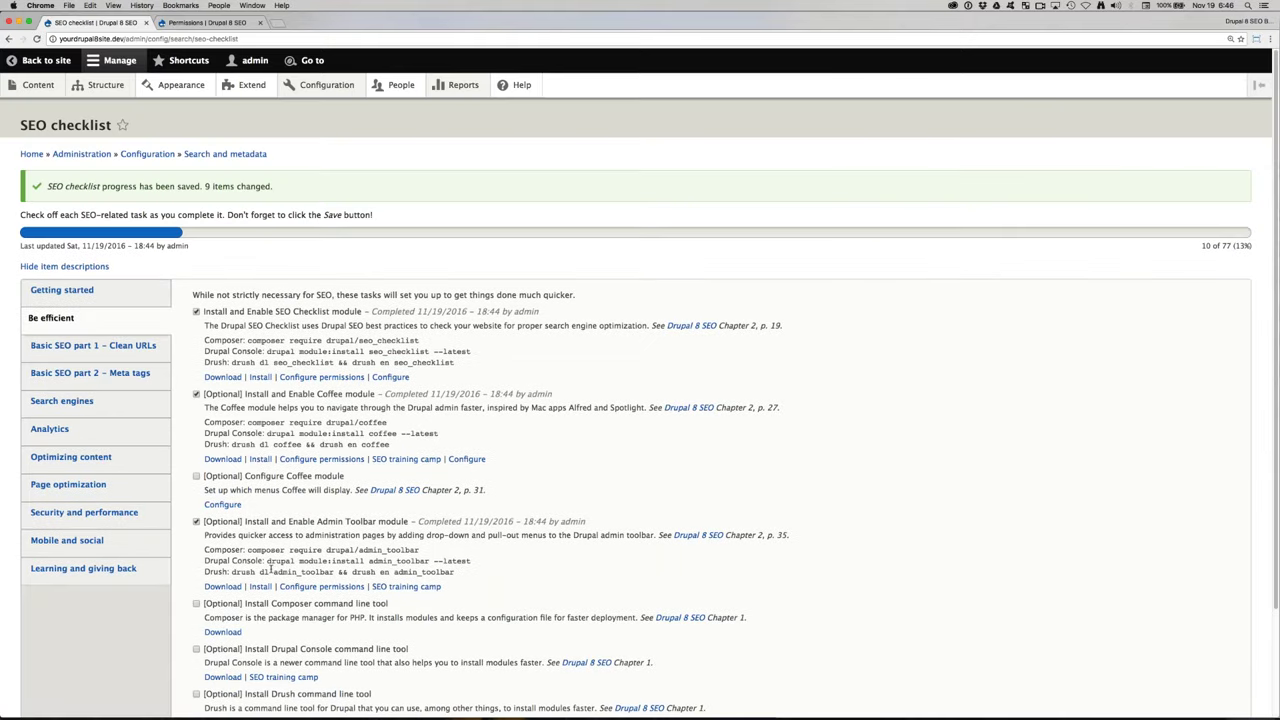
{"action": "scroll", "coordinate": [270, 567], "scroll_direction": "down", "scroll_amount": 1}
{"action": "left_click_drag", "start_coordinate": [205, 291], "coordinate": [455, 315]}
Step: Review the checklist's Clean URLs, Getting started, Page optimization, Security and performance, and Mobile and social sections, returning to Be efficient
{"action": "left_click", "coordinate": [85, 298]}
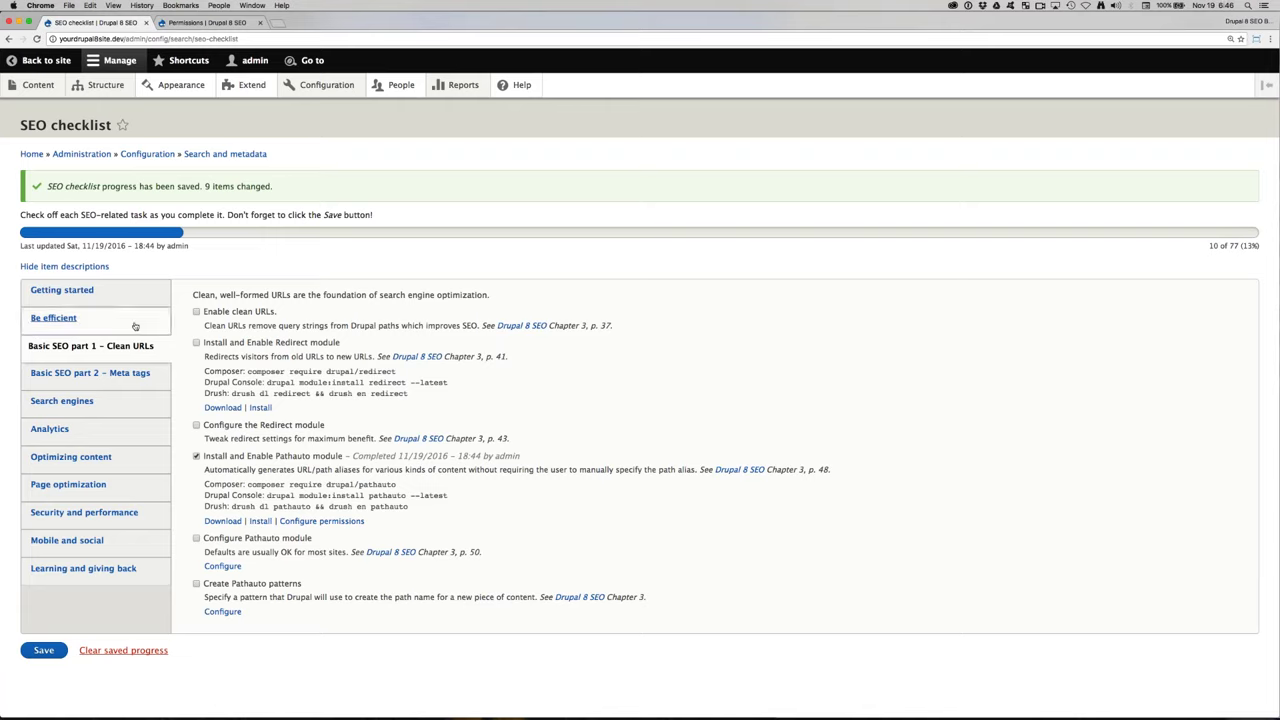
{"action": "left_click", "coordinate": [108, 291]}
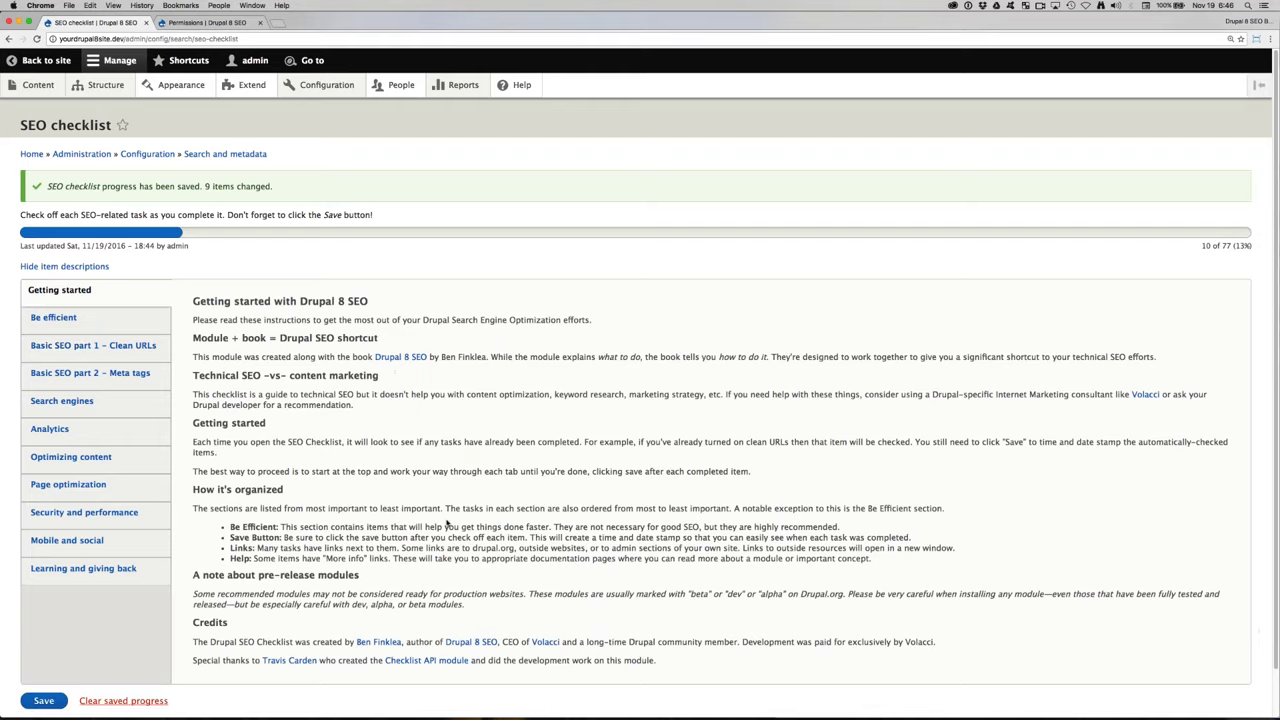
{"action": "left_click", "coordinate": [57, 488]}
{"action": "left_click", "coordinate": [100, 513]}
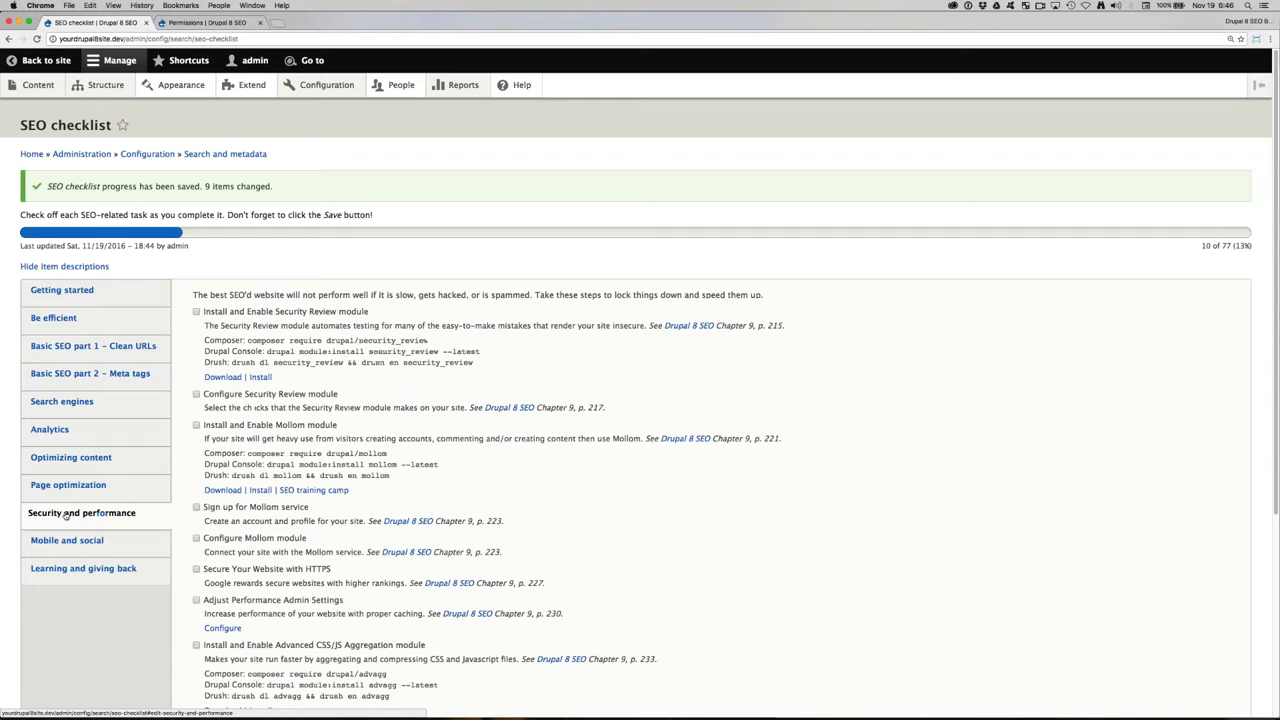
{"action": "left_click", "coordinate": [90, 541]}
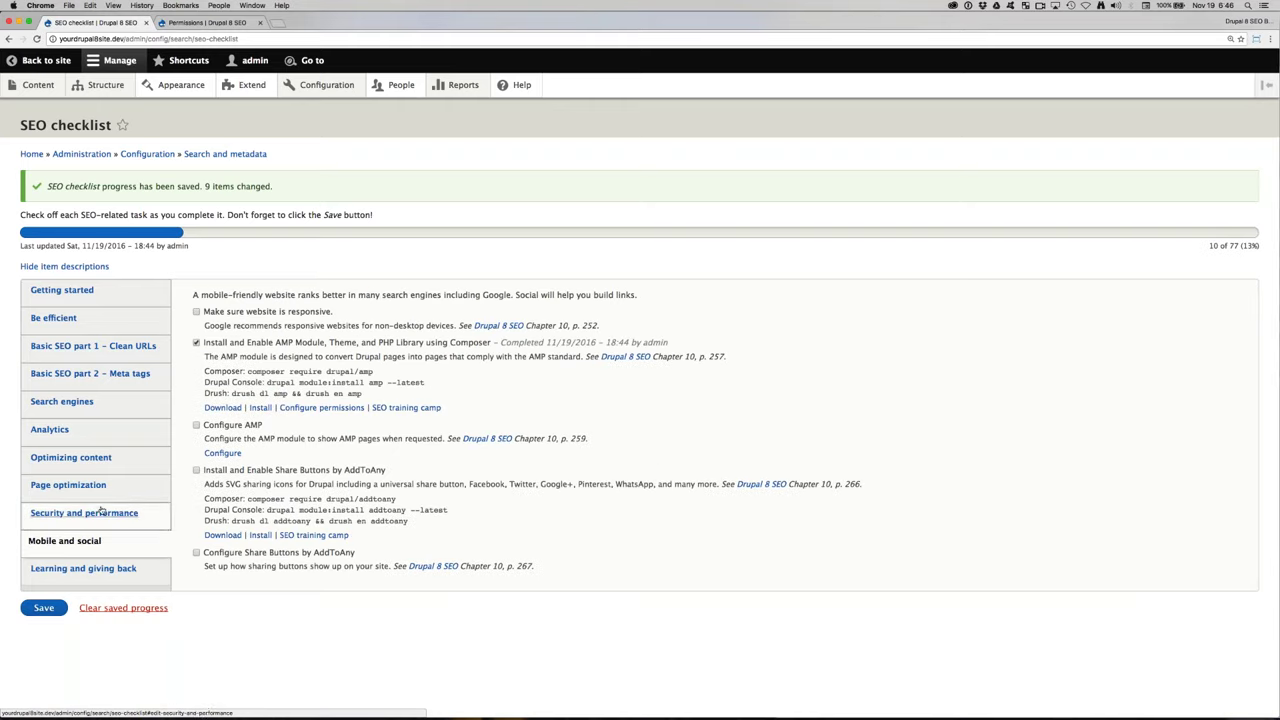
{"action": "left_click", "coordinate": [55, 318]}
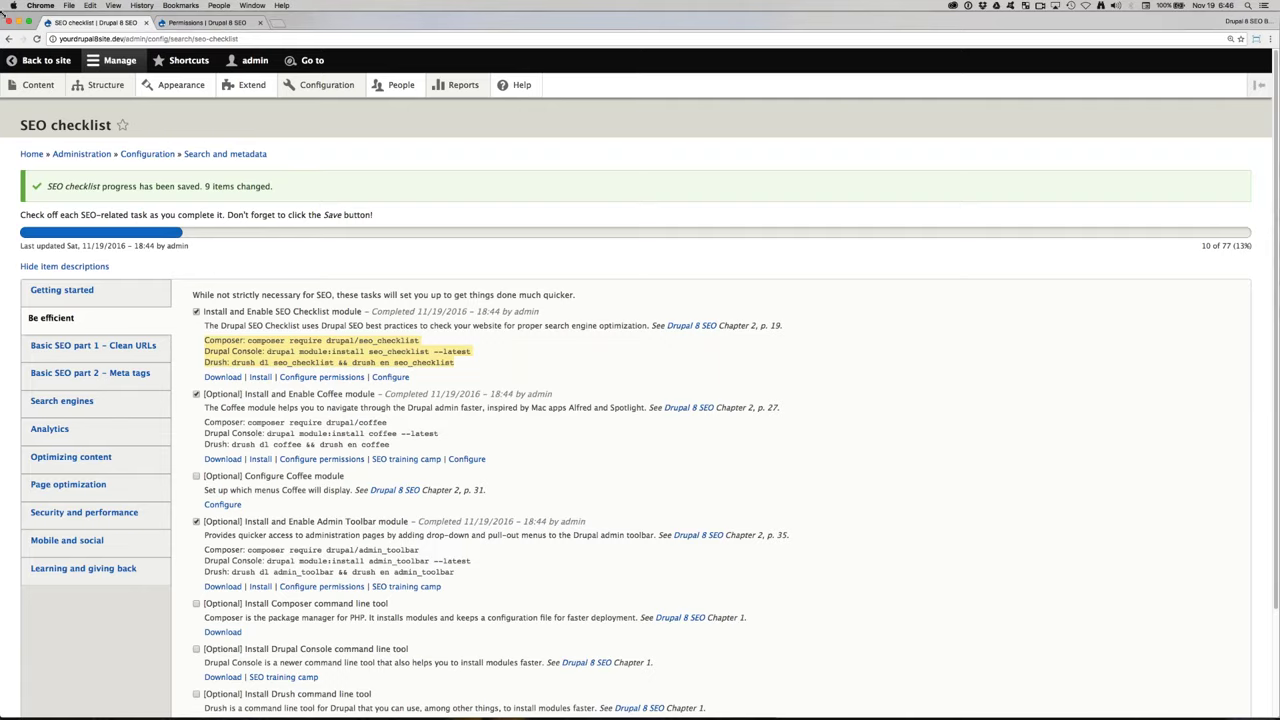
Step: Switch to the Keynote presentation, show the Questions? slide full screen and exit the slideshow
{"action": "mouse_move", "coordinate": [5, 12]}
{"action": "left_mouse_down"}
{"action": "mouse_move", "coordinate": [37, 21]}
{"action": "mouse_move", "coordinate": [83, 67]}
{"action": "mouse_move", "coordinate": [37, 50]}
{"action": "mouse_move", "coordinate": [1, 7]}
{"action": "left_mouse_up"}
{"action": "key", "text": "super+Tab"}
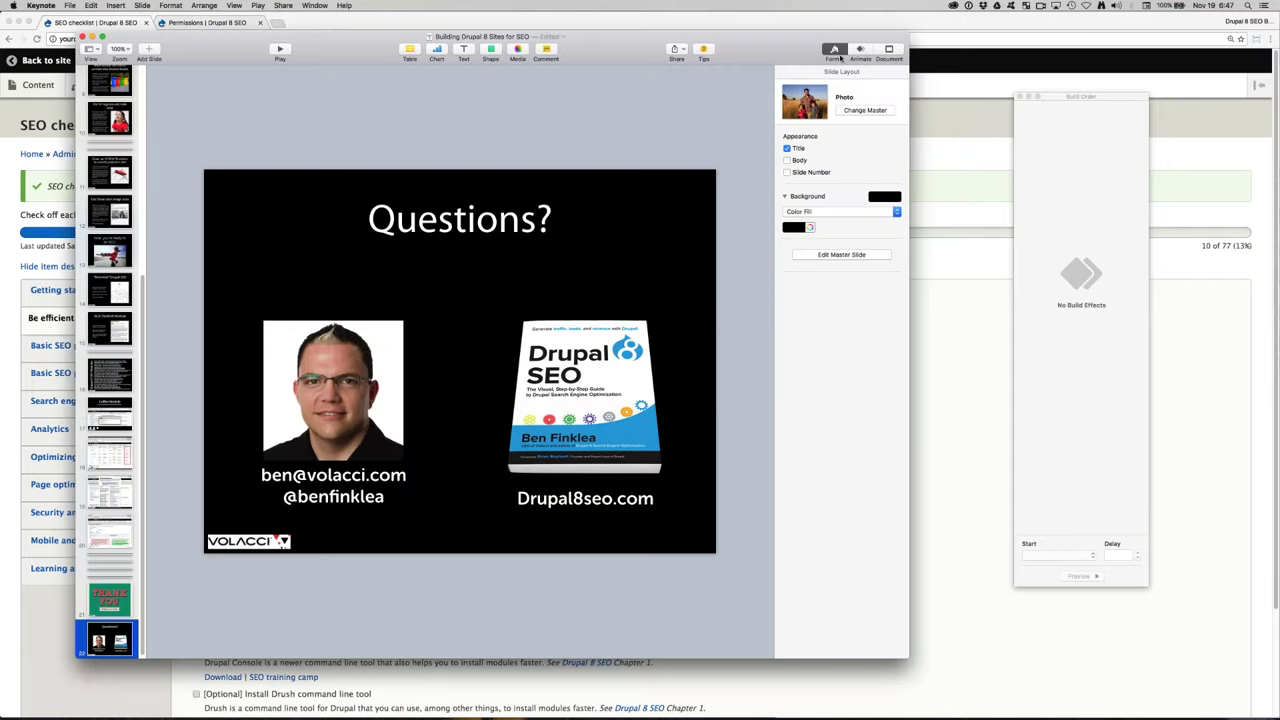
{"action": "left_click", "coordinate": [281, 50]}
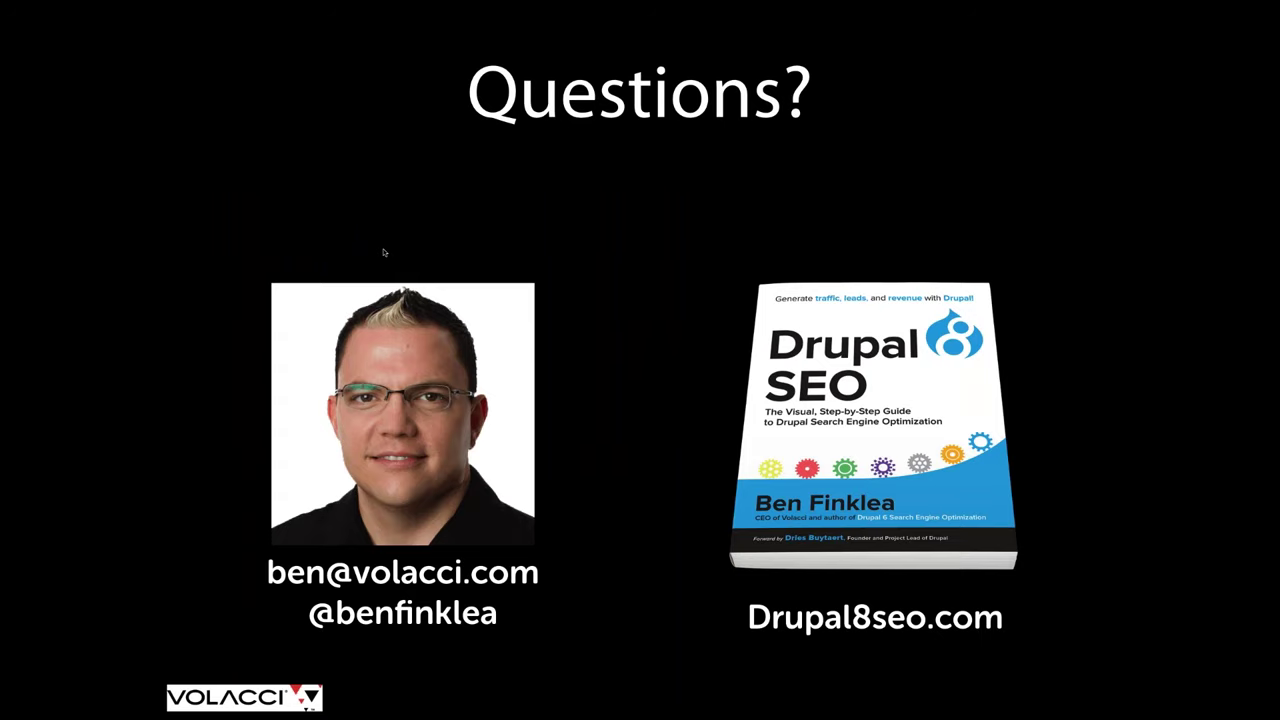
{"action": "key", "text": "Escape"}
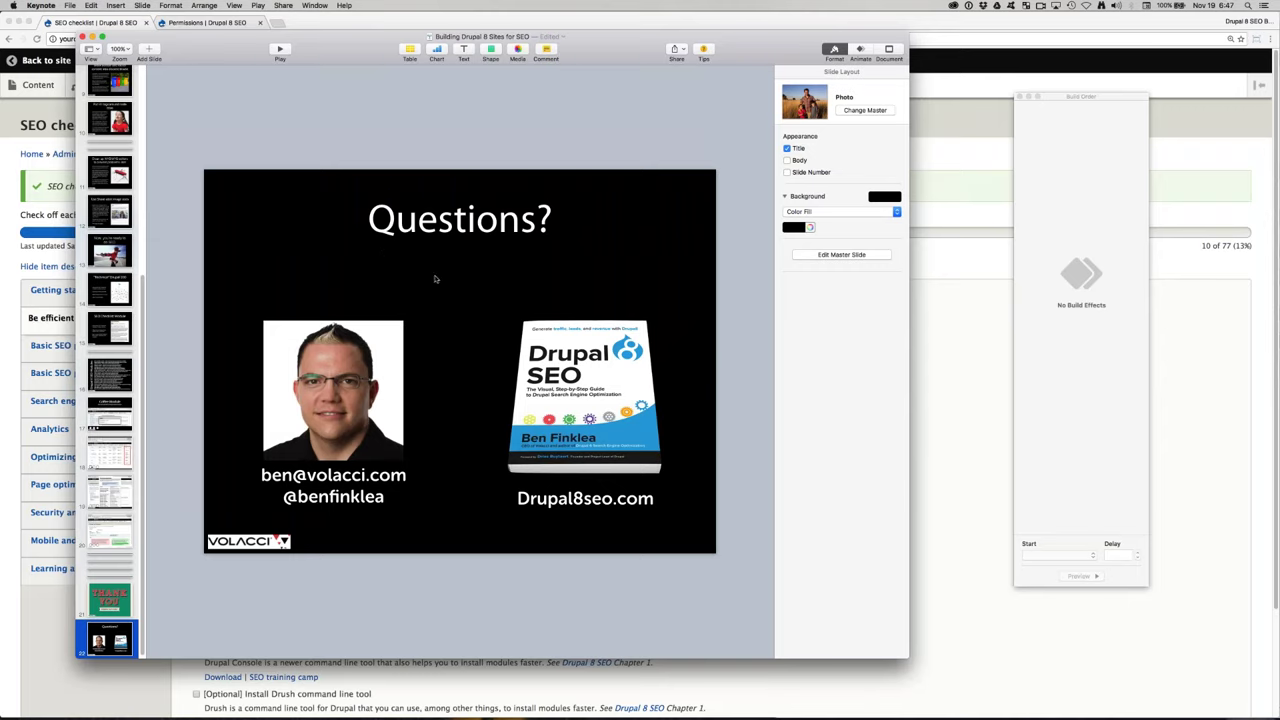